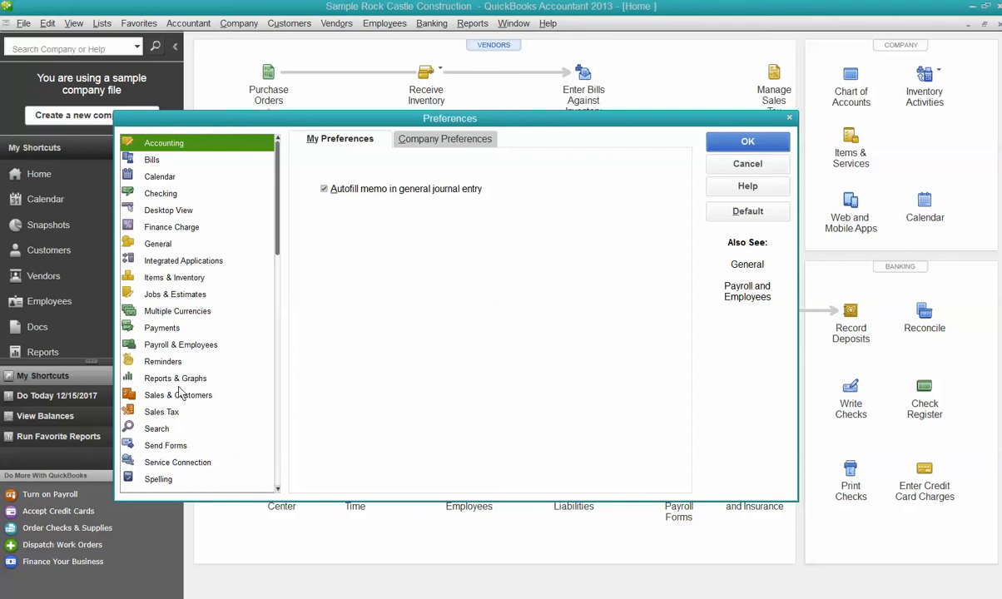
- Review the personal and company preferences for Accounting
left_click(187, 150)
left_click(470, 144)
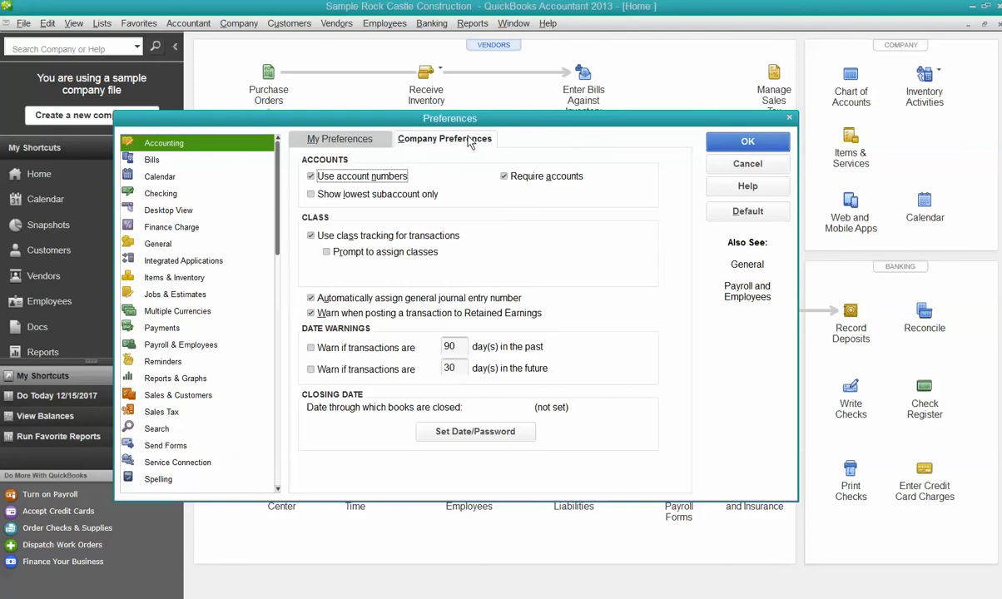
left_click(335, 137)
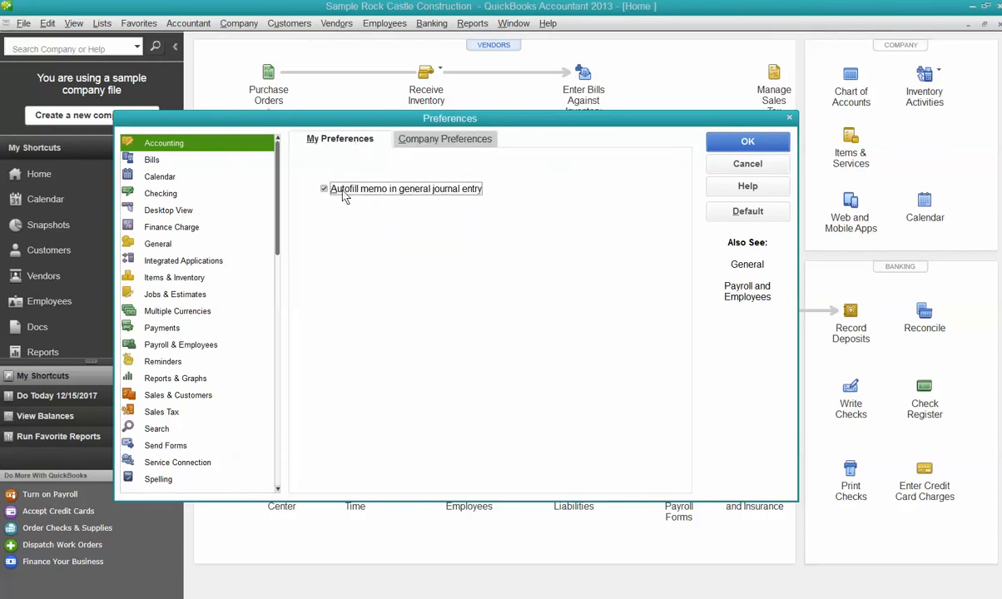
left_click(437, 141)
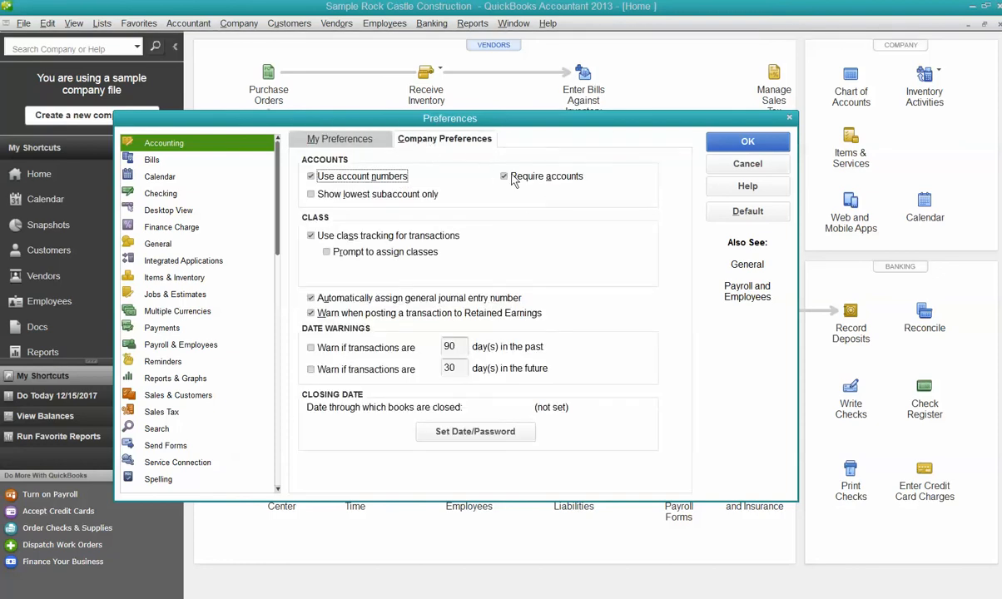
- Toggle the use of account numbers off and on, and enable the date warnings for transactions 90 days past and 30 days future
left_click(338, 182)
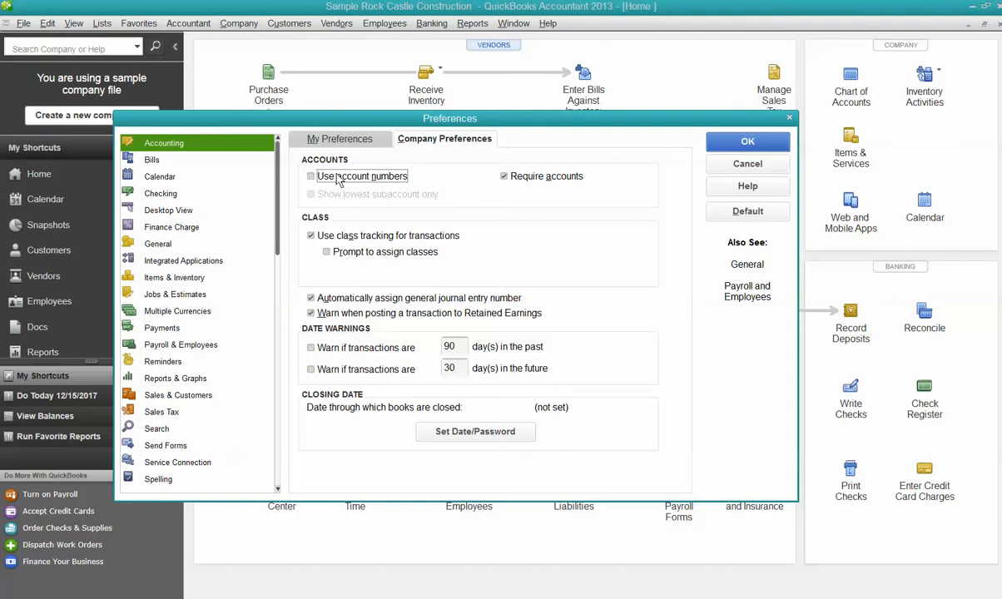
left_click(333, 176)
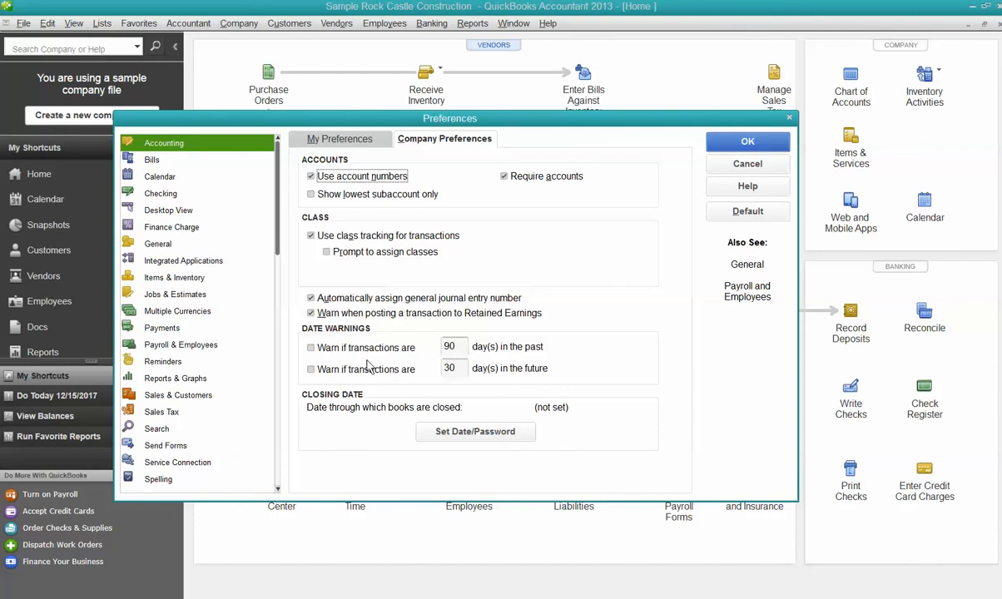
left_click(311, 349)
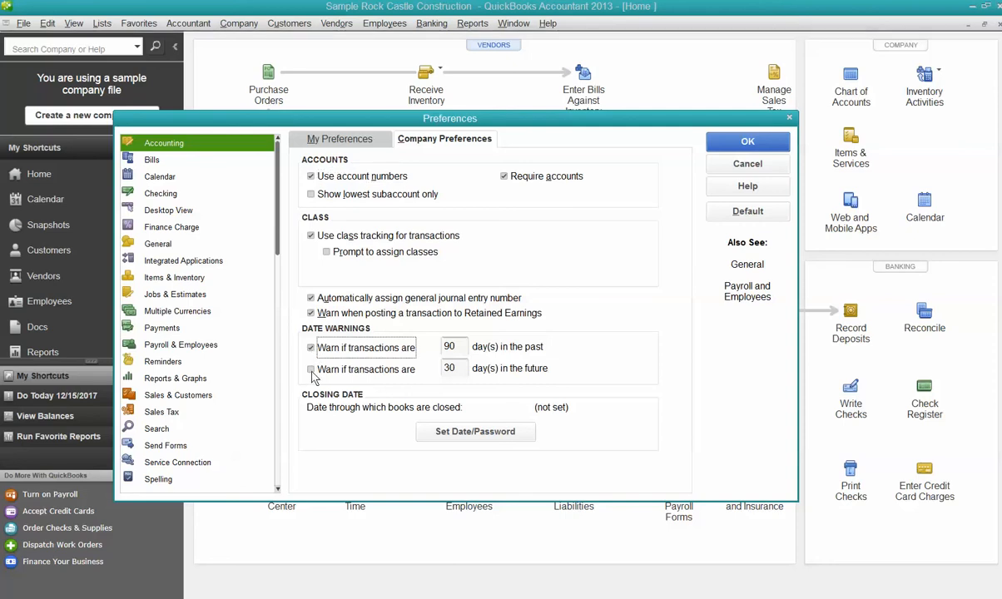
left_click(314, 373)
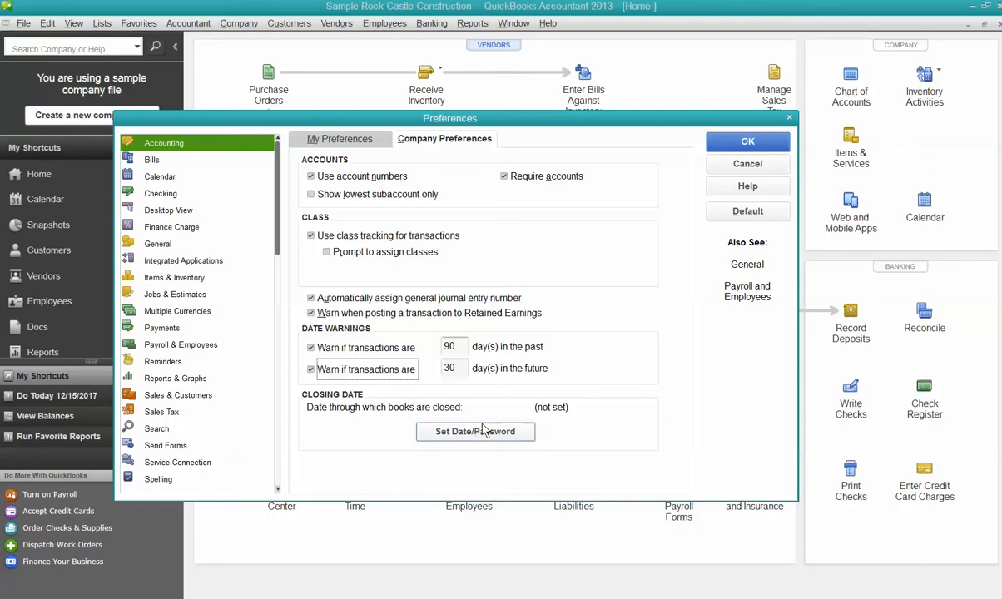
- Switch to the Bills preferences without saving the Accounting changes, and review the personal and company options
left_click(150, 160)
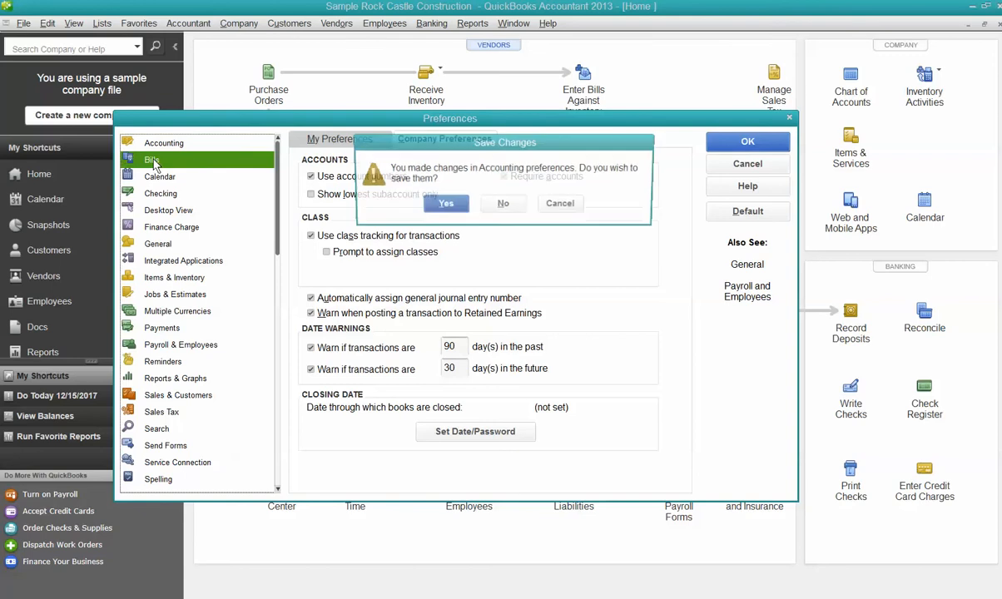
left_click(503, 205)
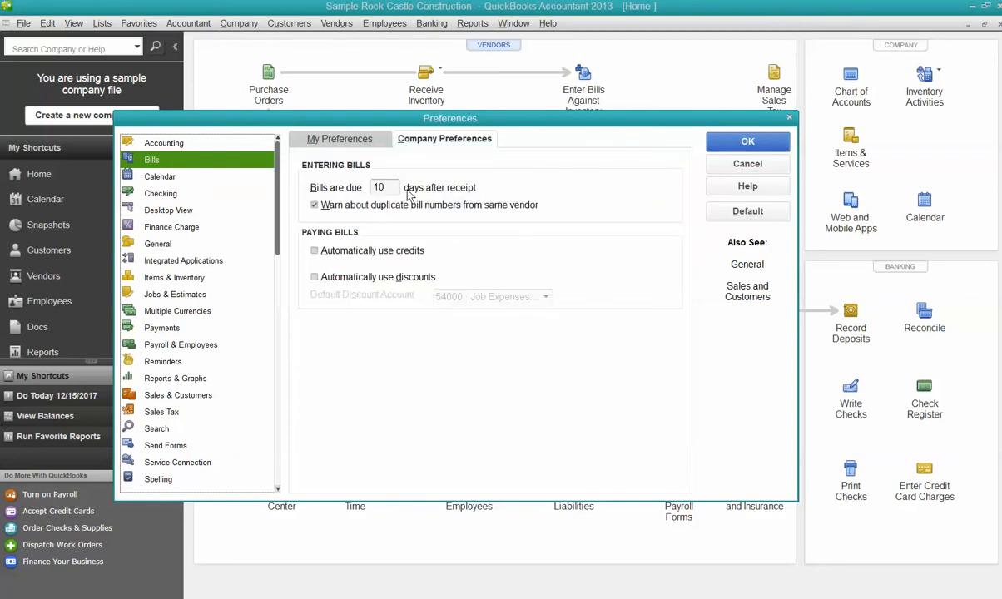
left_click(330, 141)
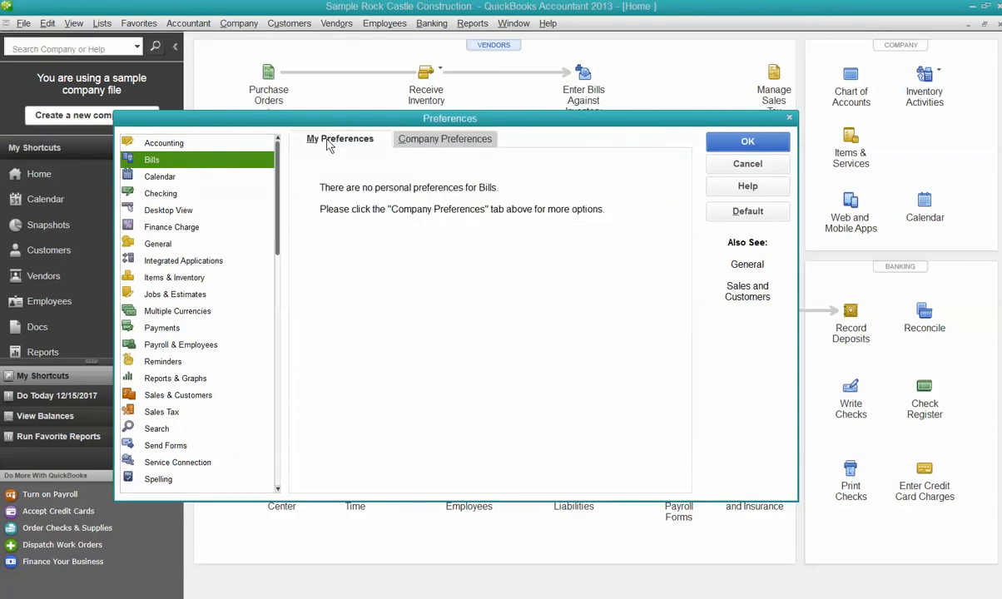
left_click(429, 140)
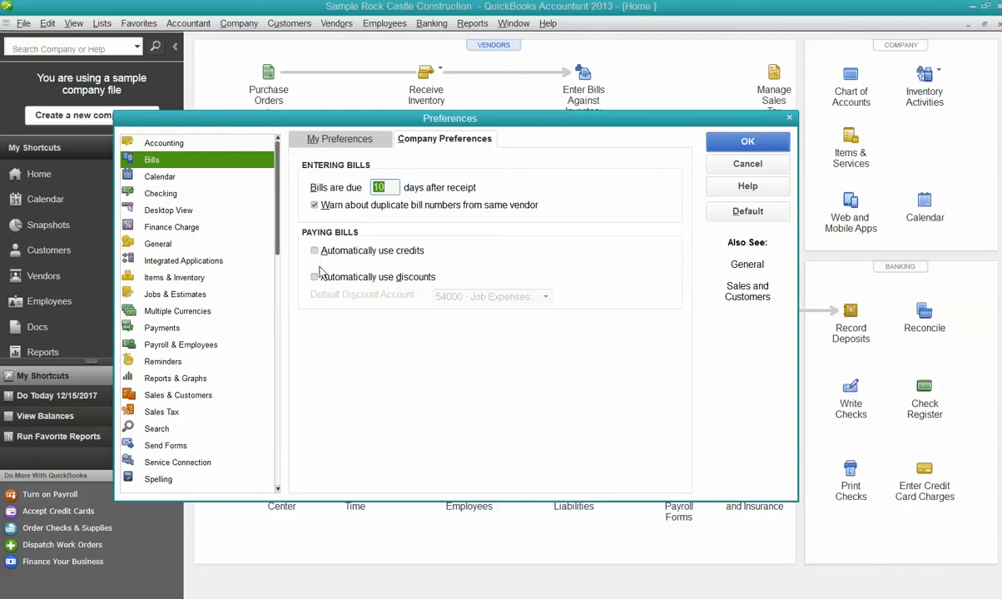
- Examine the personal Calendar preferences, including the available choices for the weekly view and the transactions shown
left_click(162, 179)
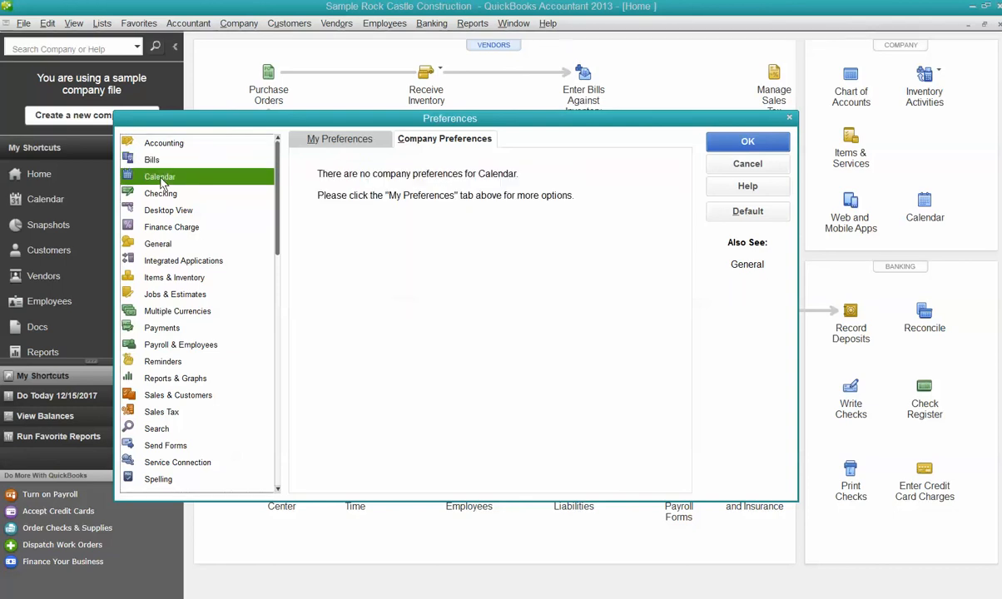
left_click(339, 139)
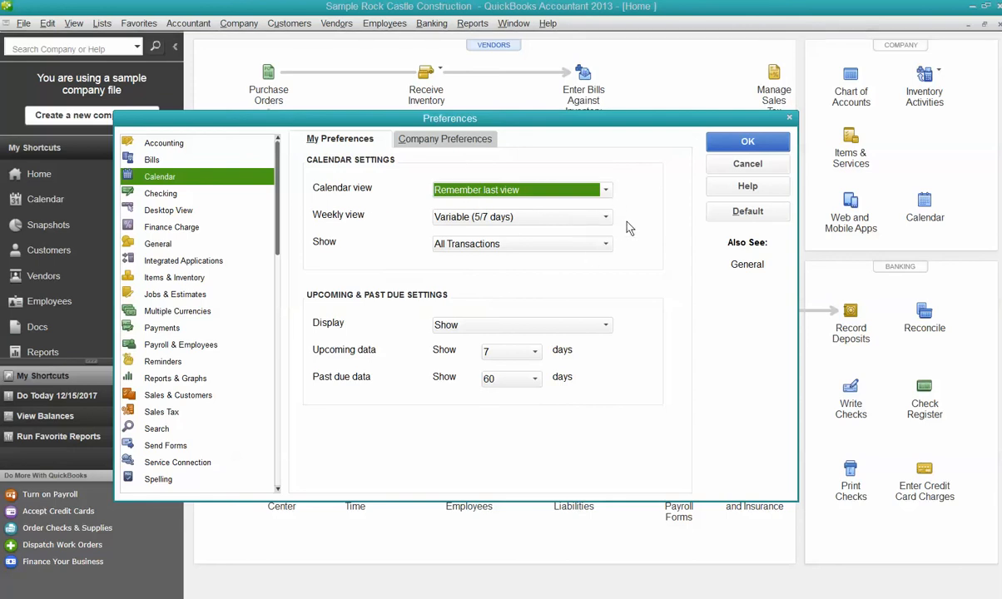
left_click(605, 220)
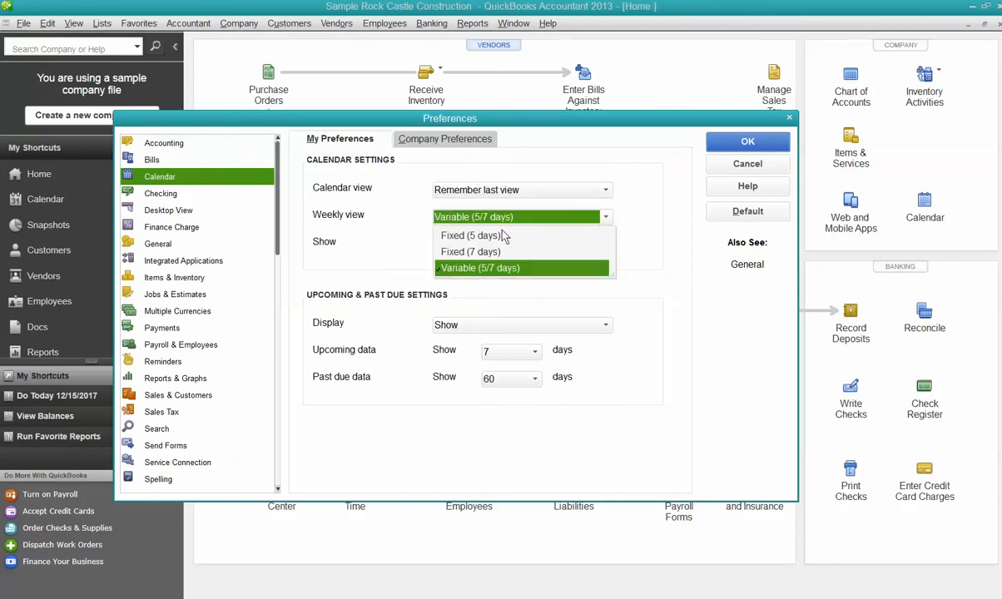
left_click(368, 266)
left_click(607, 248)
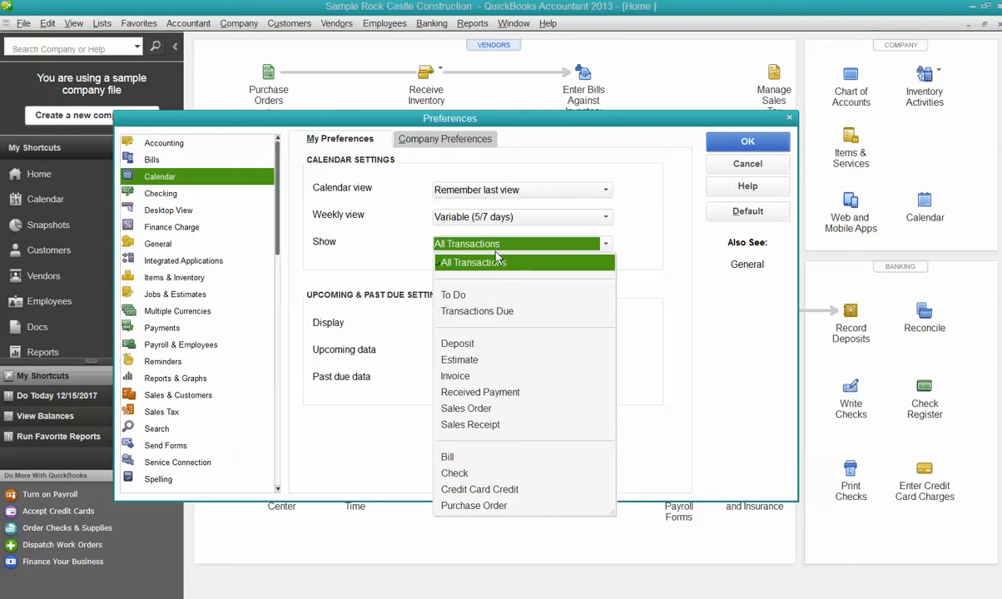
left_click(350, 268)
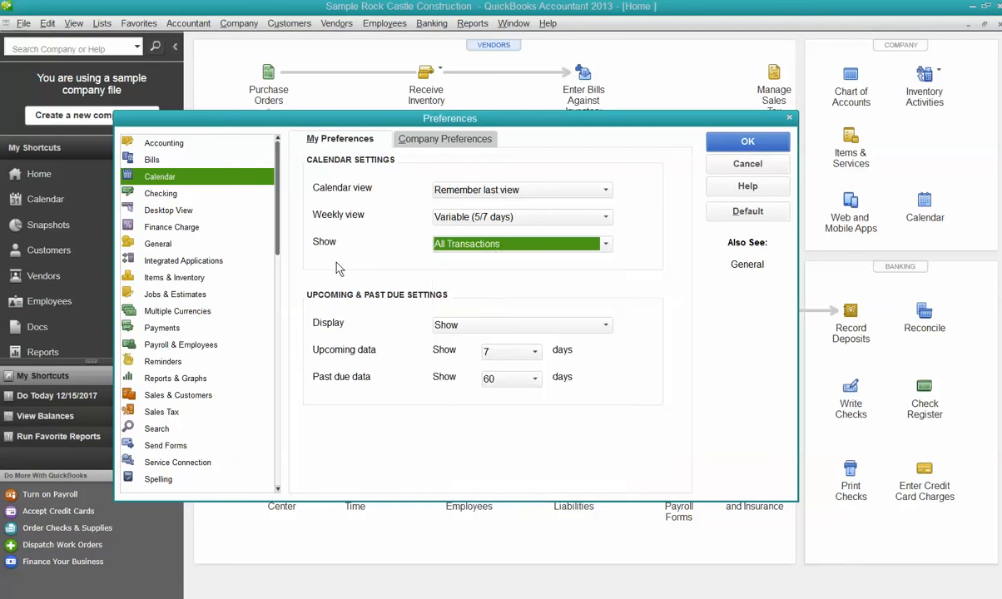
- Try Savings as the default account for the Pay Sales Tax form in the personal Checking preferences, and cancel the changes
left_click(163, 196)
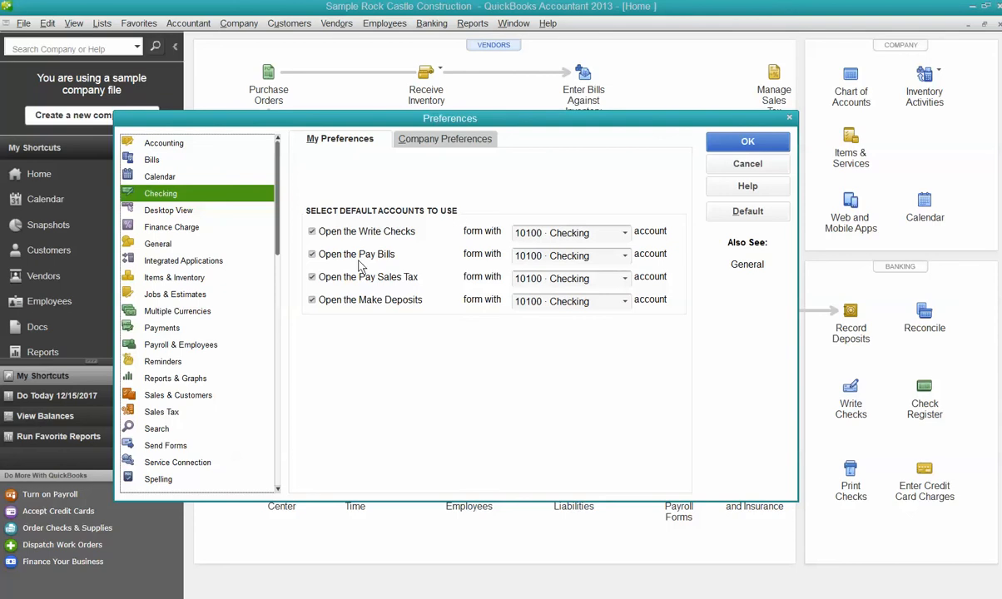
left_click(626, 234)
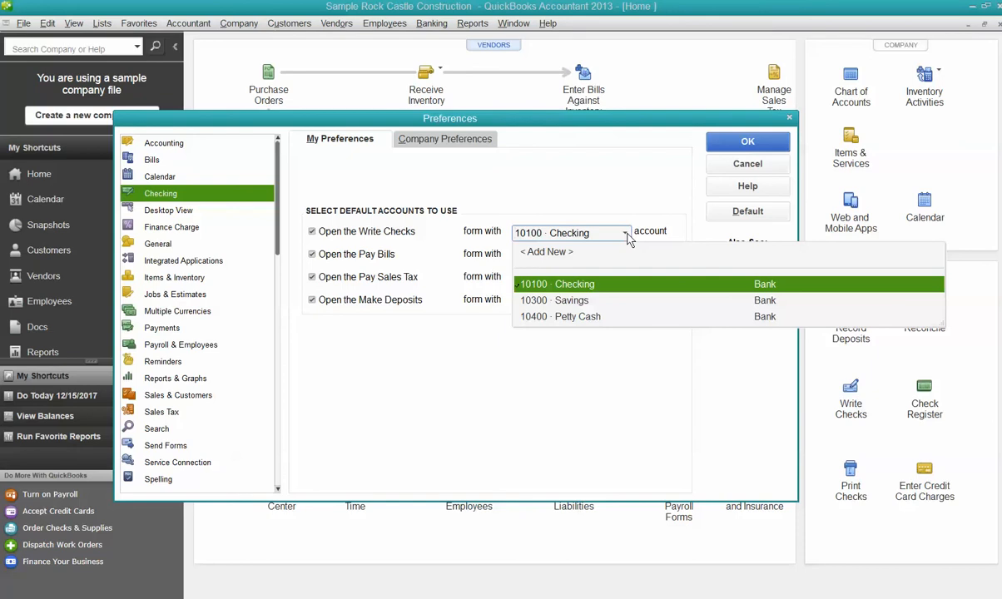
left_click(444, 253)
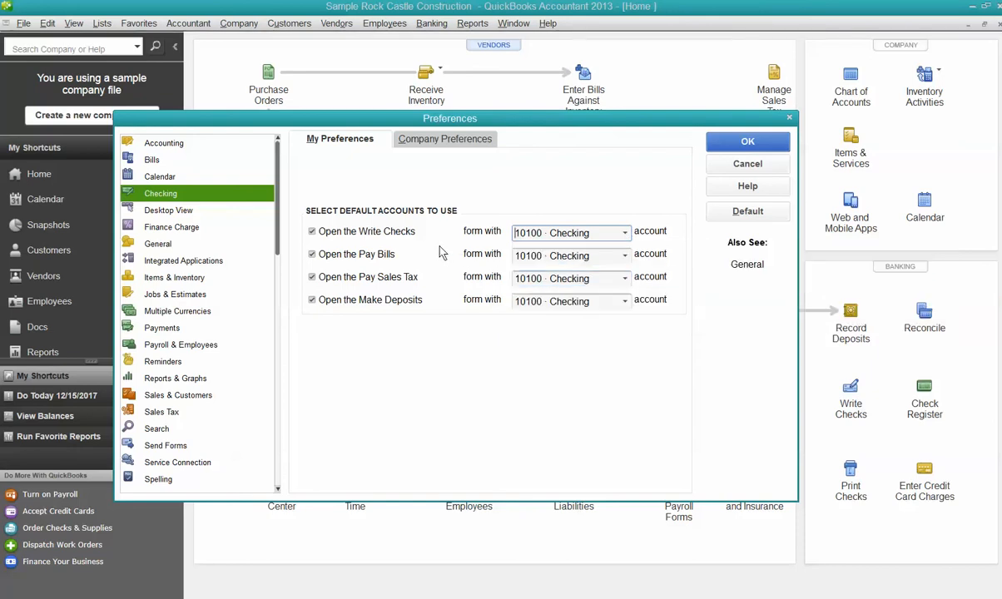
left_click(623, 281)
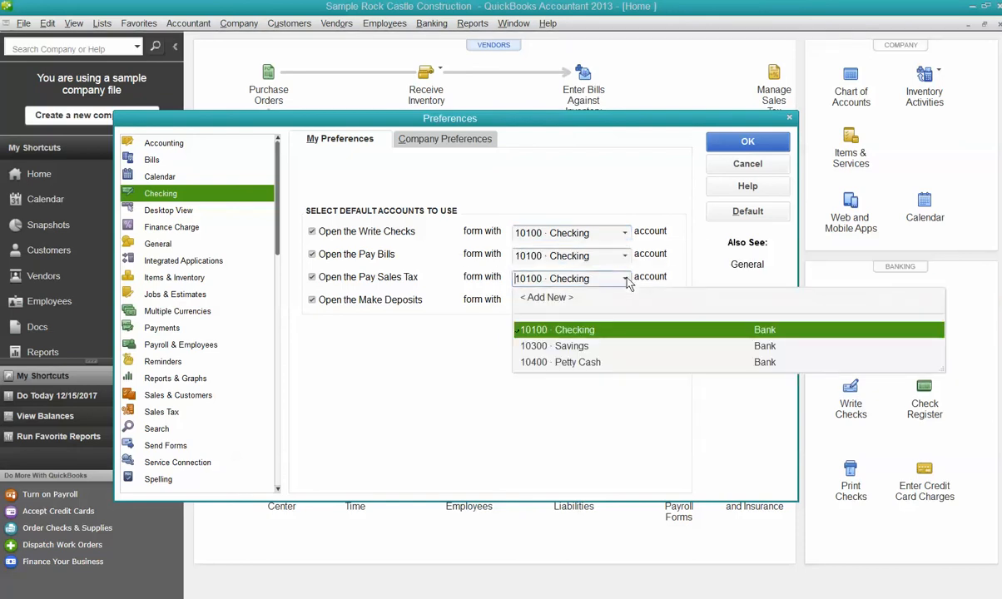
left_click(587, 348)
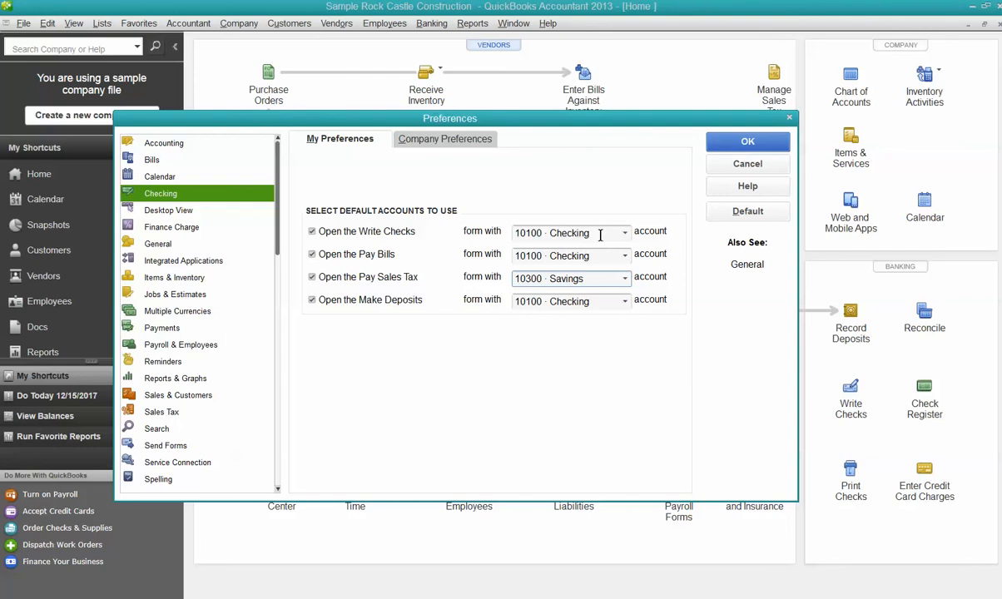
left_click(753, 163)
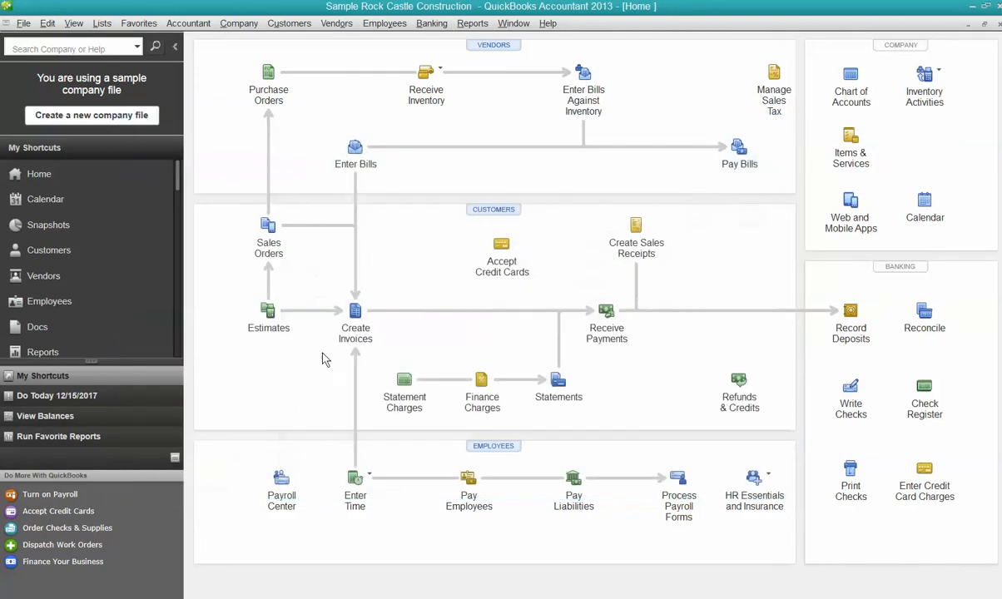
- Reopen the preferences, try the Pink and Yellow company file color schemes in Desktop View, and cancel the changes
left_click(48, 23)
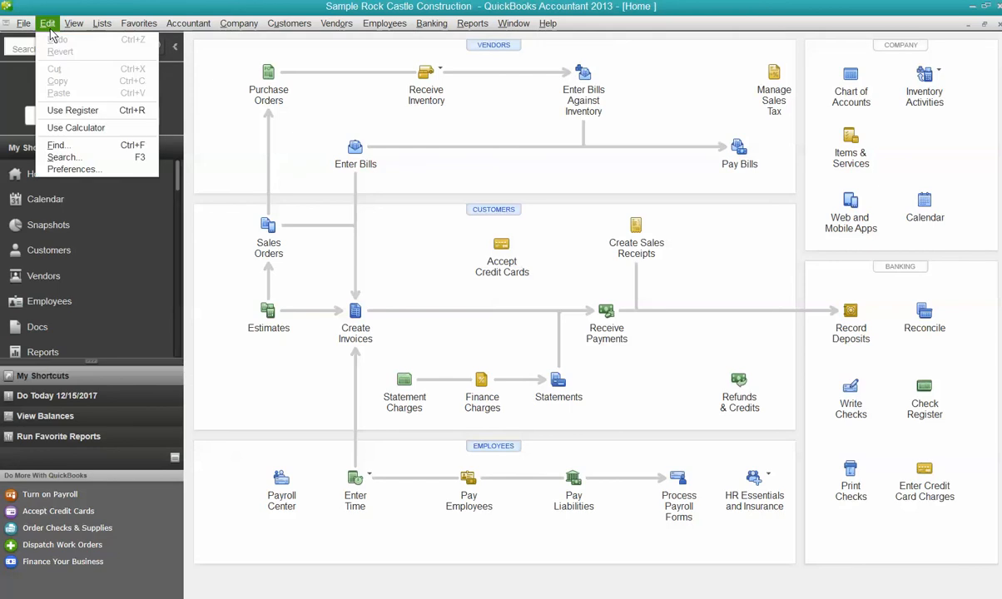
left_click(70, 169)
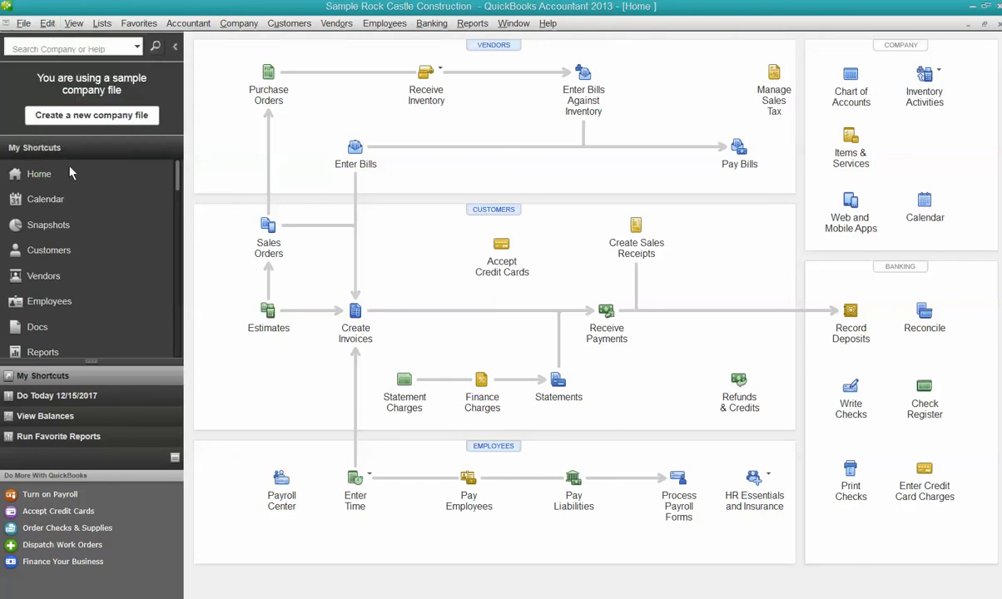
left_click(169, 214)
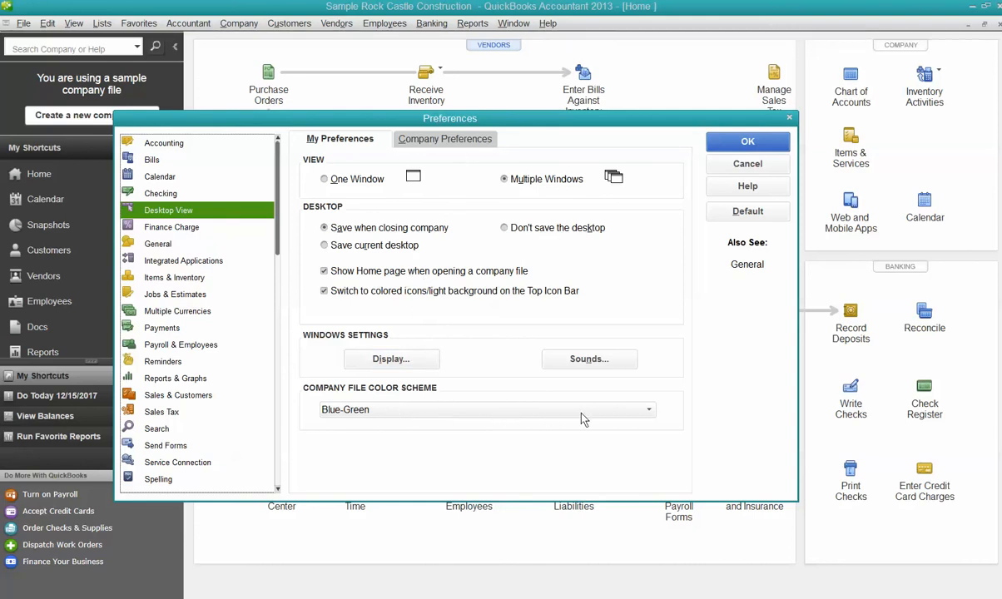
left_click(650, 411)
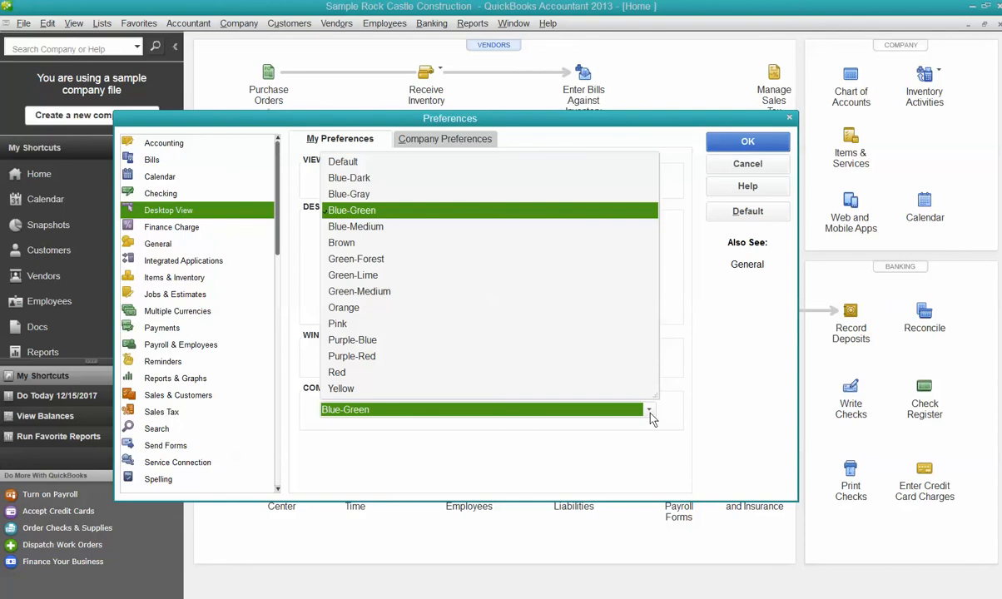
left_click(341, 323)
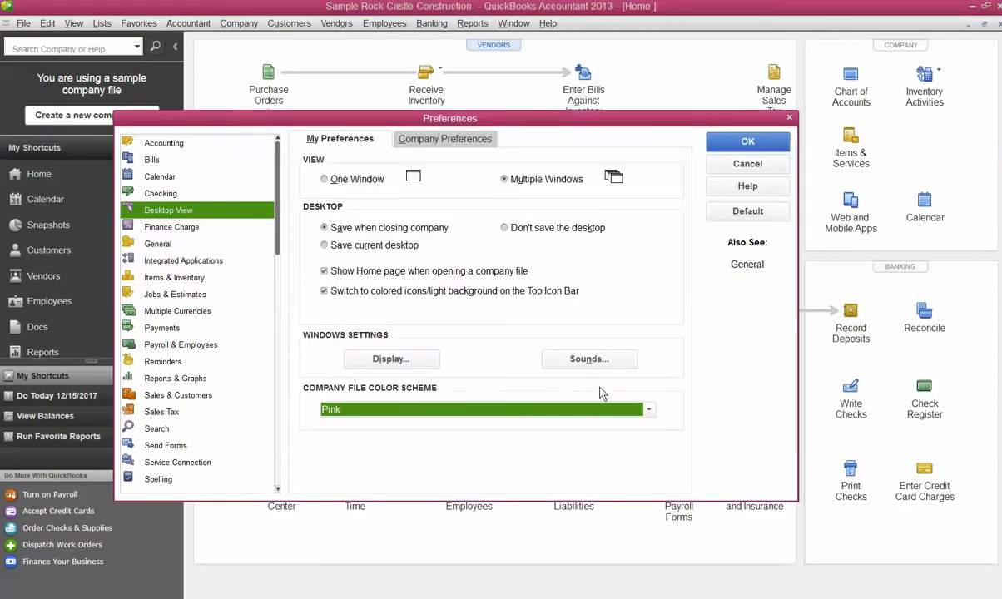
left_click(649, 409)
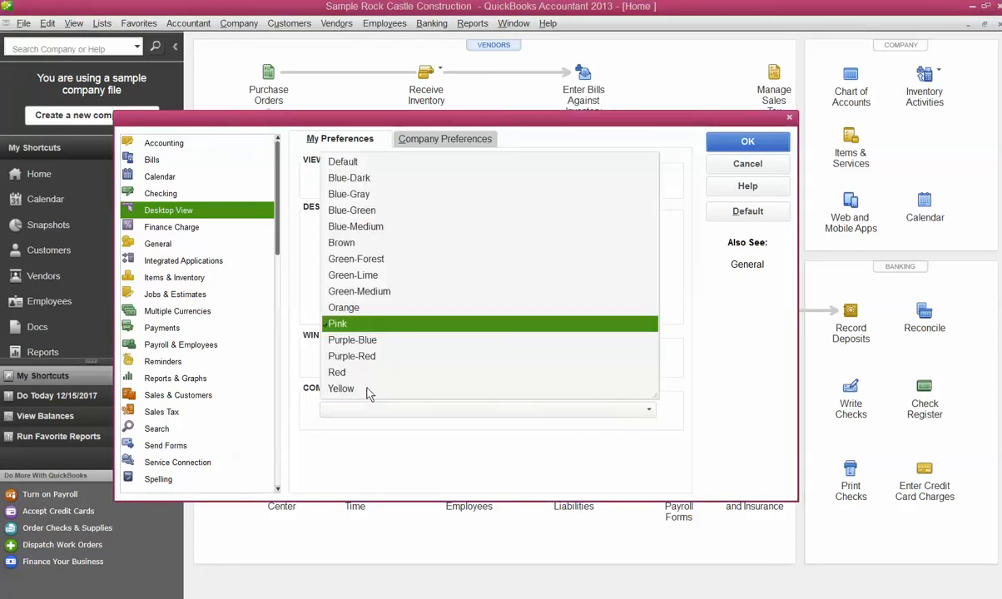
left_click(358, 389)
left_click(649, 411)
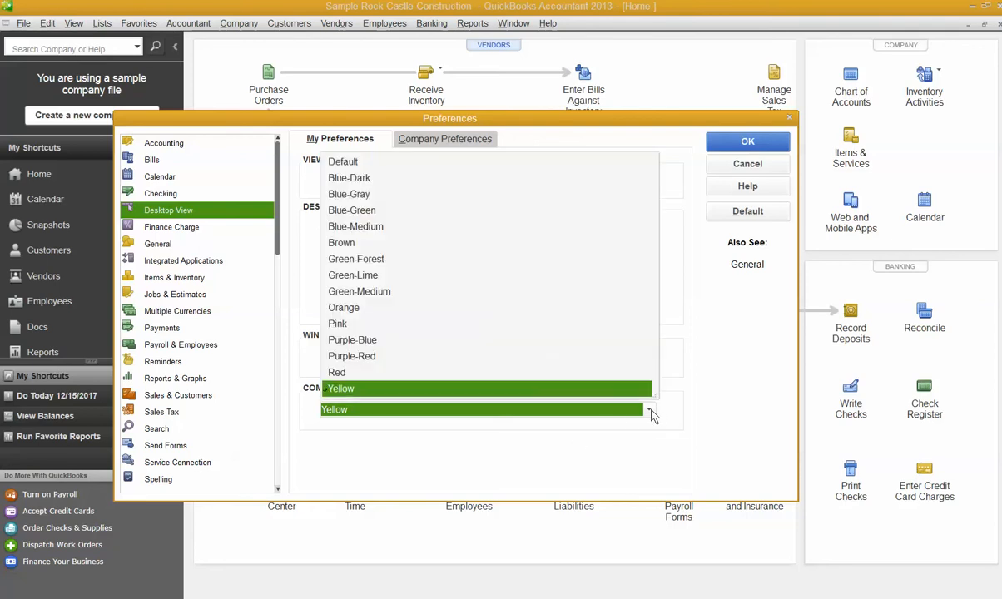
left_click(747, 166)
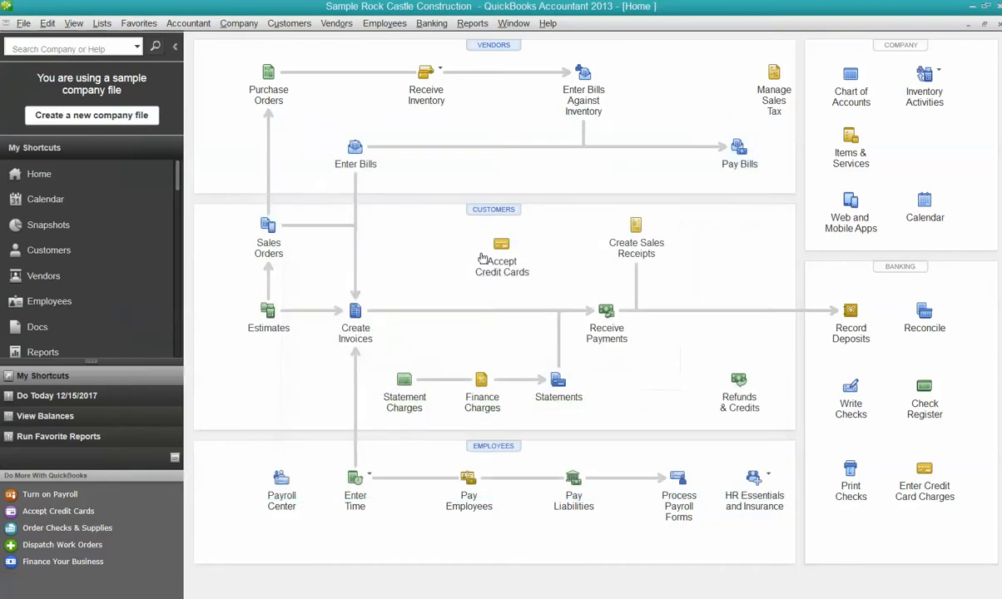
- Reopen the preferences and review the company settings for Finance Charge
left_click(47, 26)
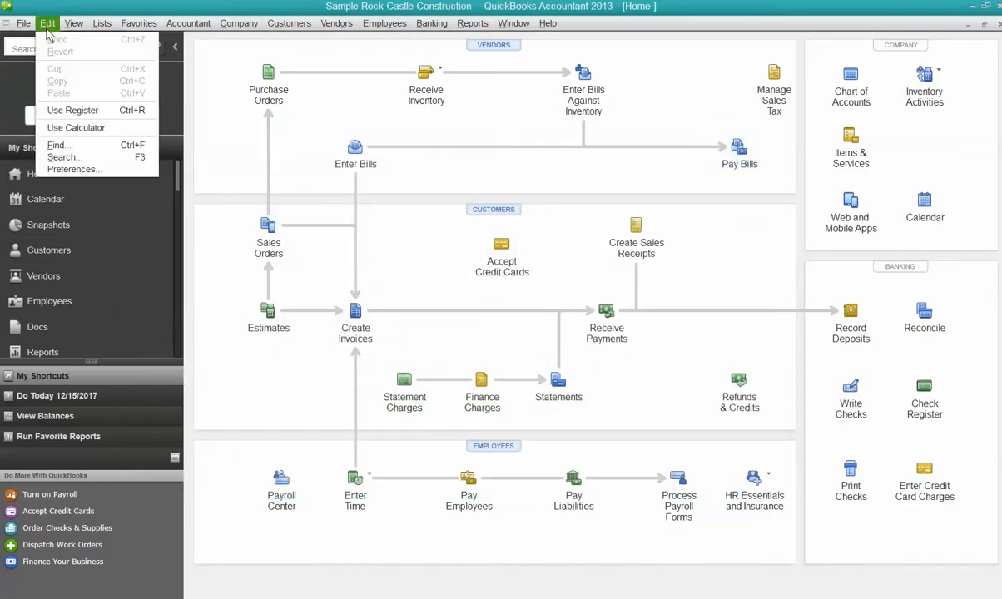
left_click(50, 169)
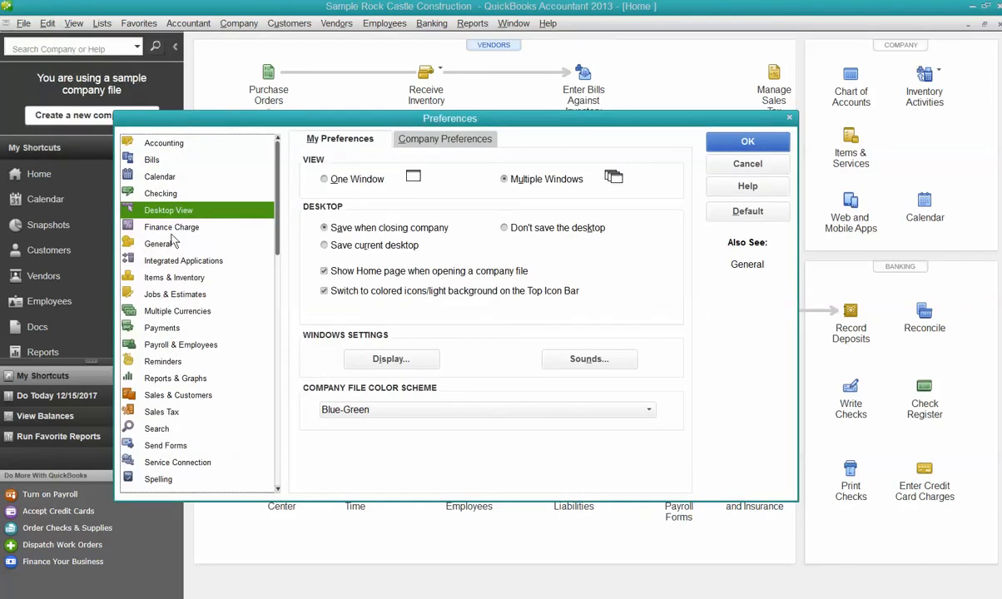
left_click(171, 227)
left_click(430, 143)
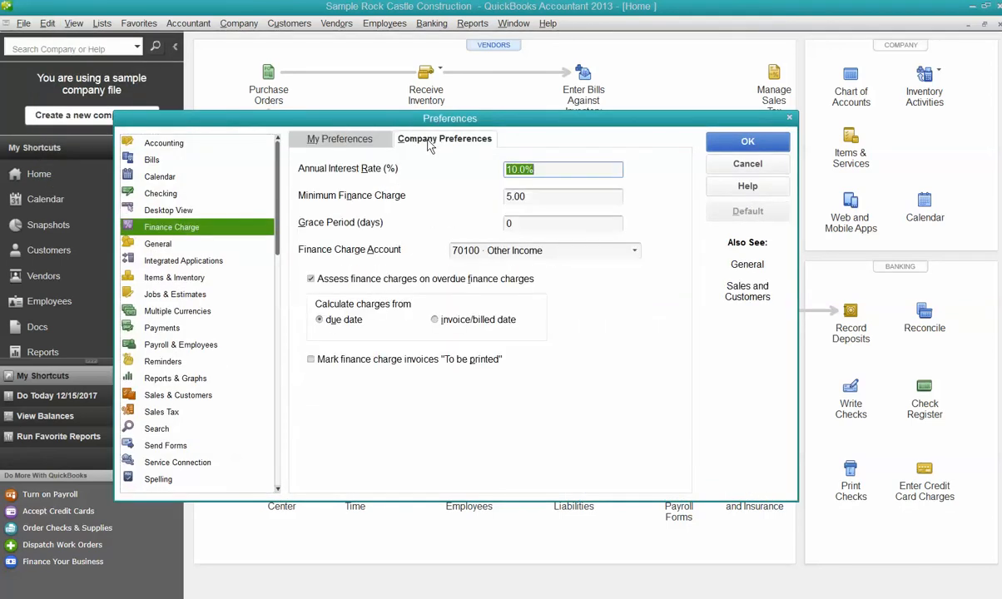
- Review the company and personal settings in the General preferences
left_click(158, 244)
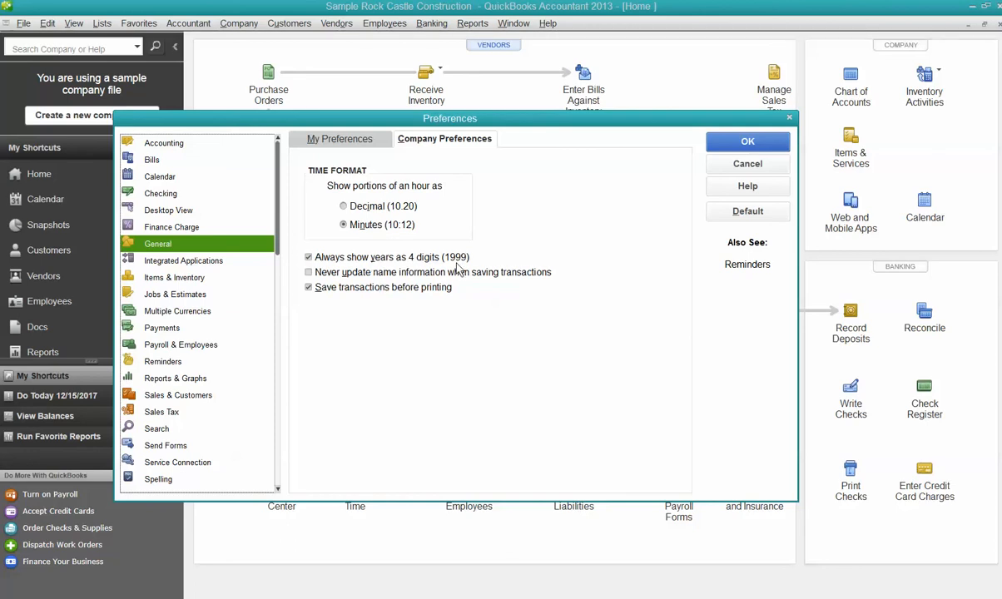
left_click(366, 140)
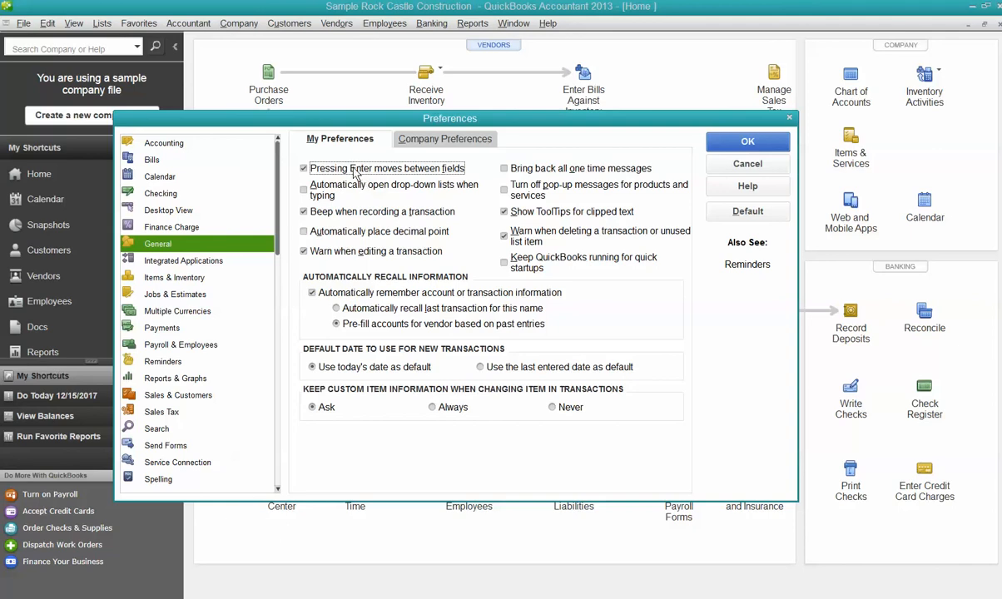
- Review the company settings for Integrated Applications, including the applications that have requested access to the company file
left_click(355, 169)
left_click(181, 261)
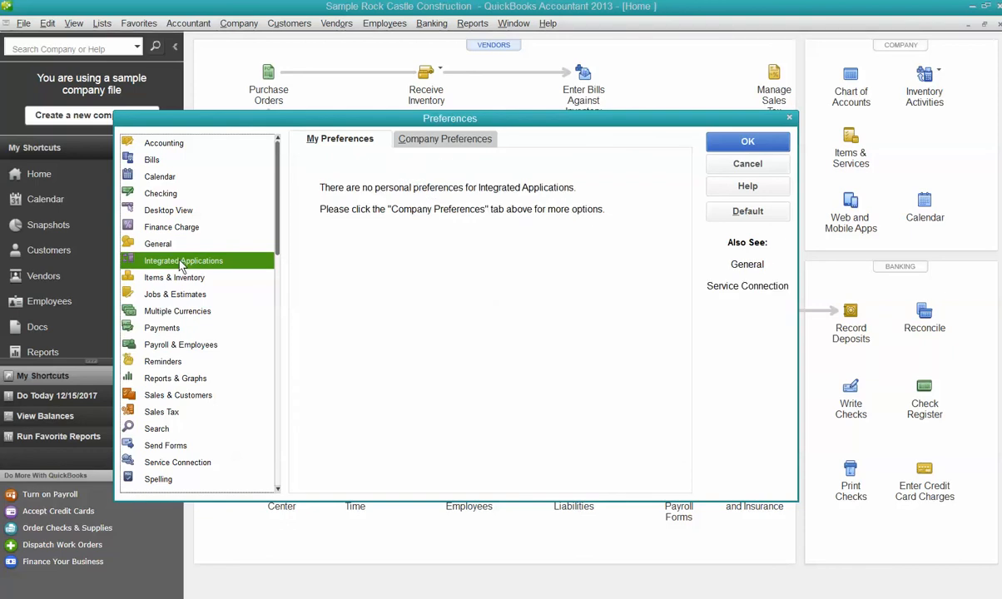
left_click(442, 142)
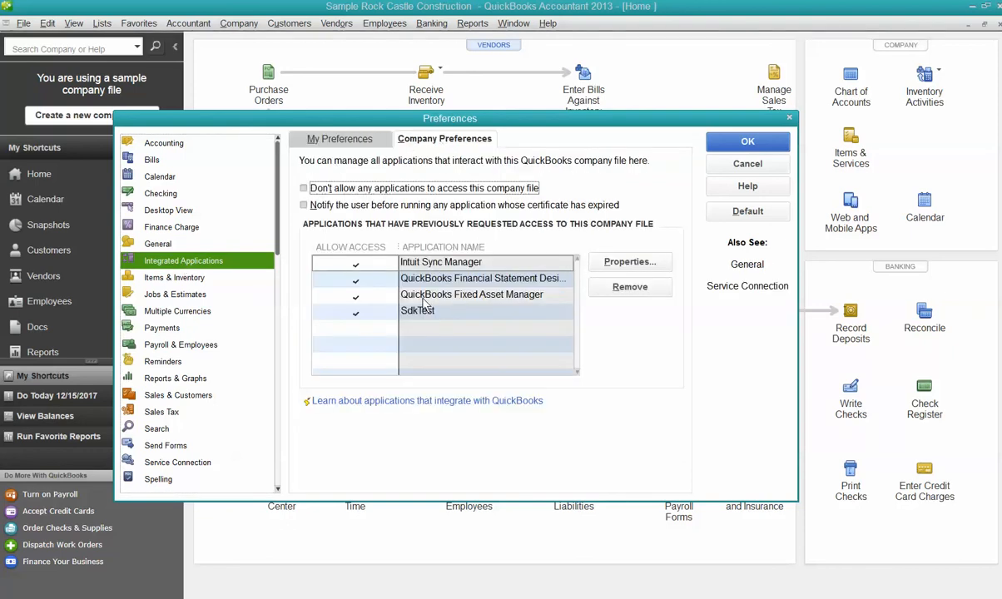
- Review the company and personal settings for Items & Inventory
left_click(162, 279)
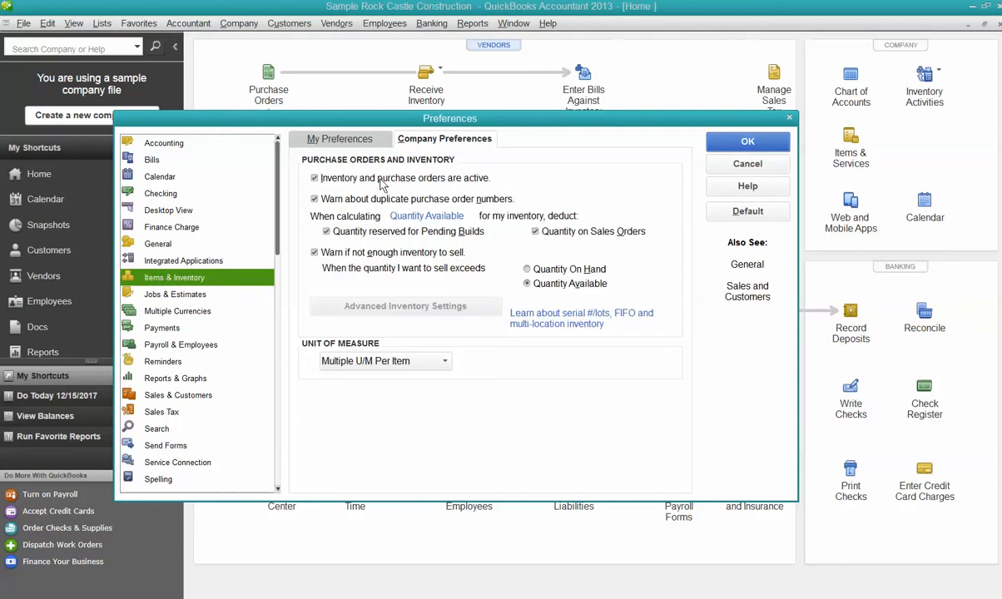
left_click(315, 179)
left_click(333, 139)
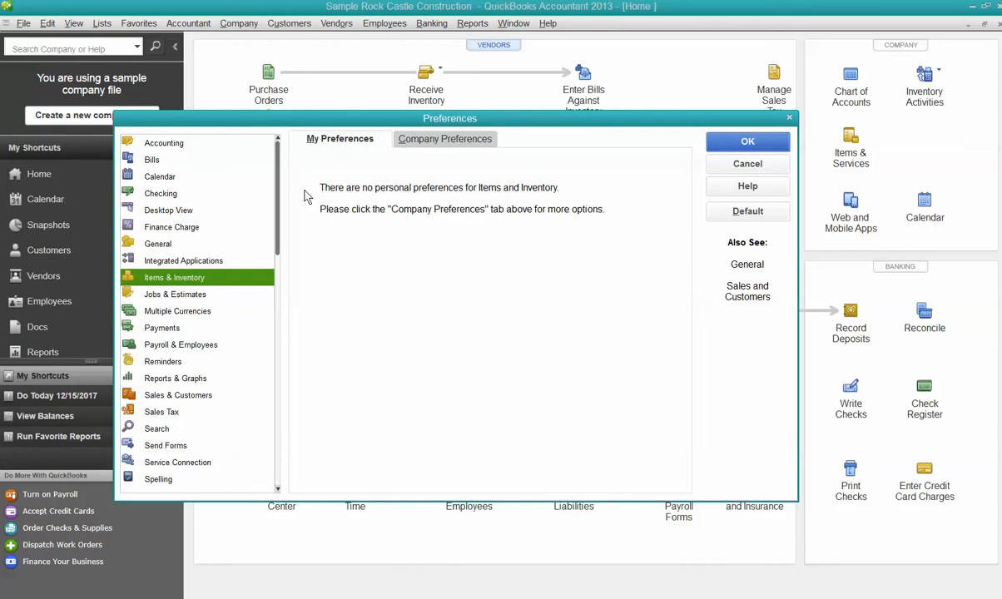
- Review the company settings for Jobs & Estimates, including job status descriptions, estimates and progress invoicing
left_click(182, 296)
left_click(417, 139)
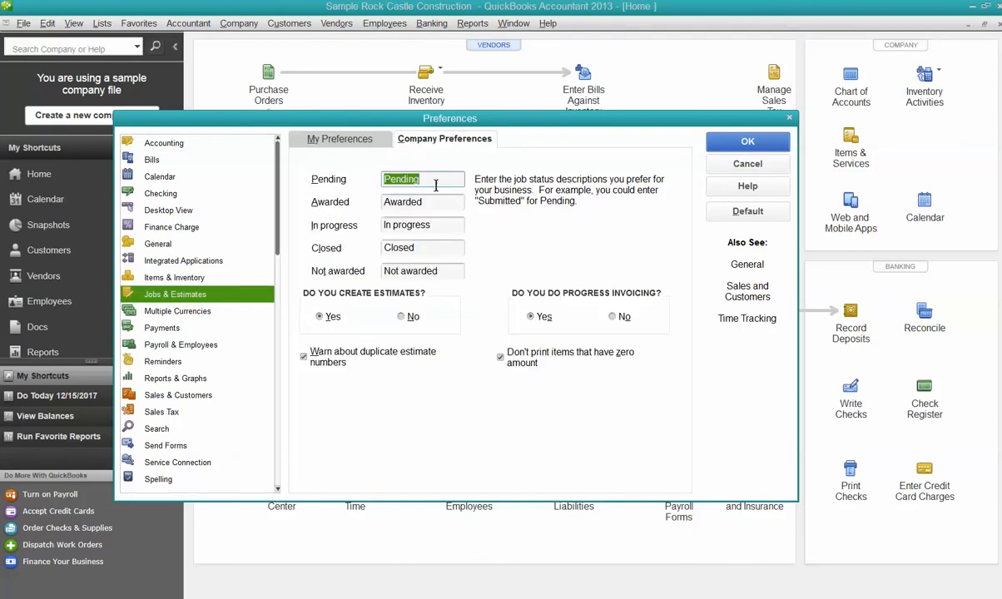
left_click(350, 329)
left_click(581, 322)
- Review the company and personal settings for Multiple Currencies, and look over the related help topics
left_click(173, 312)
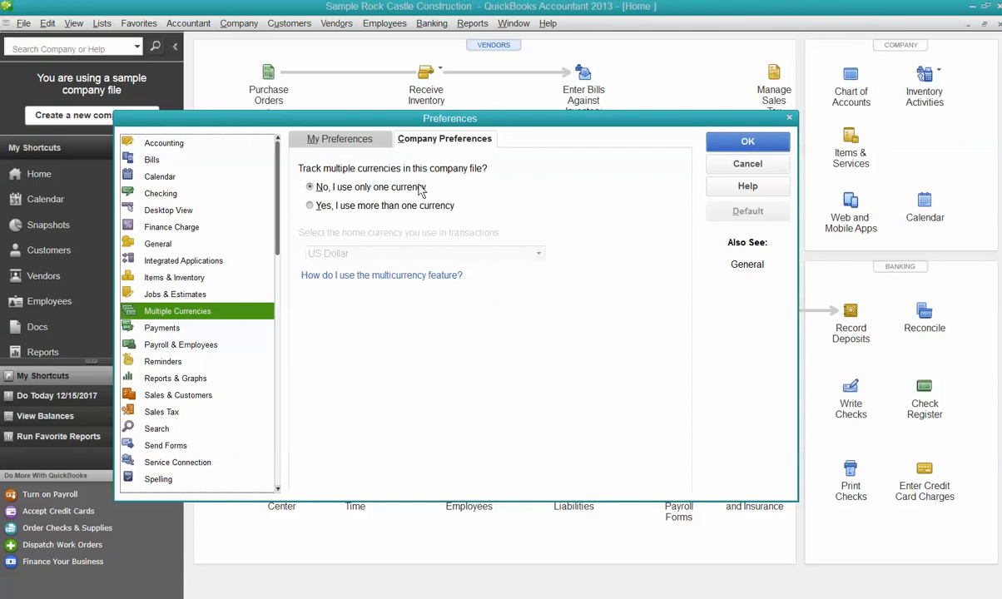
left_click(370, 139)
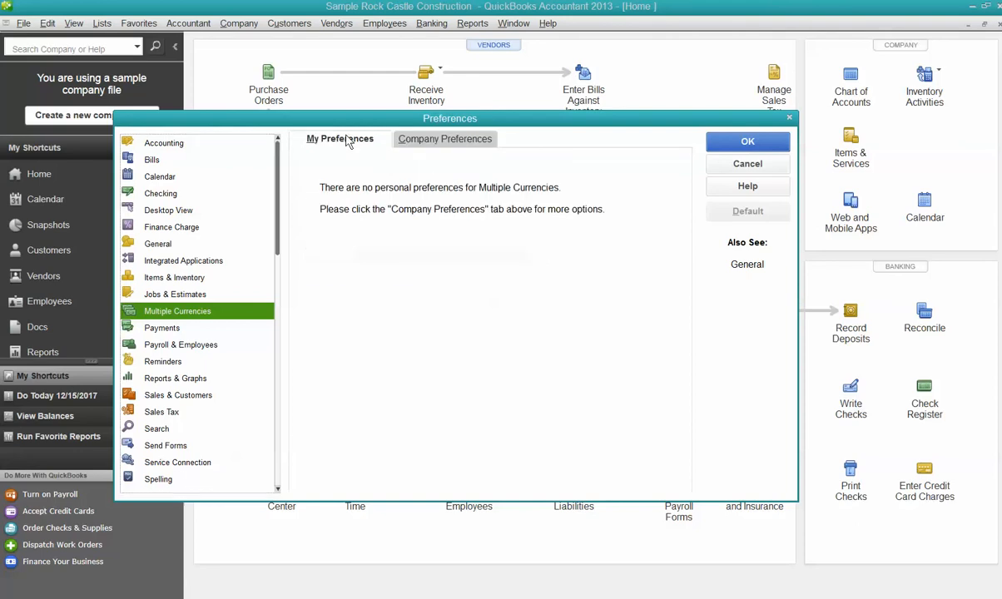
left_click(421, 142)
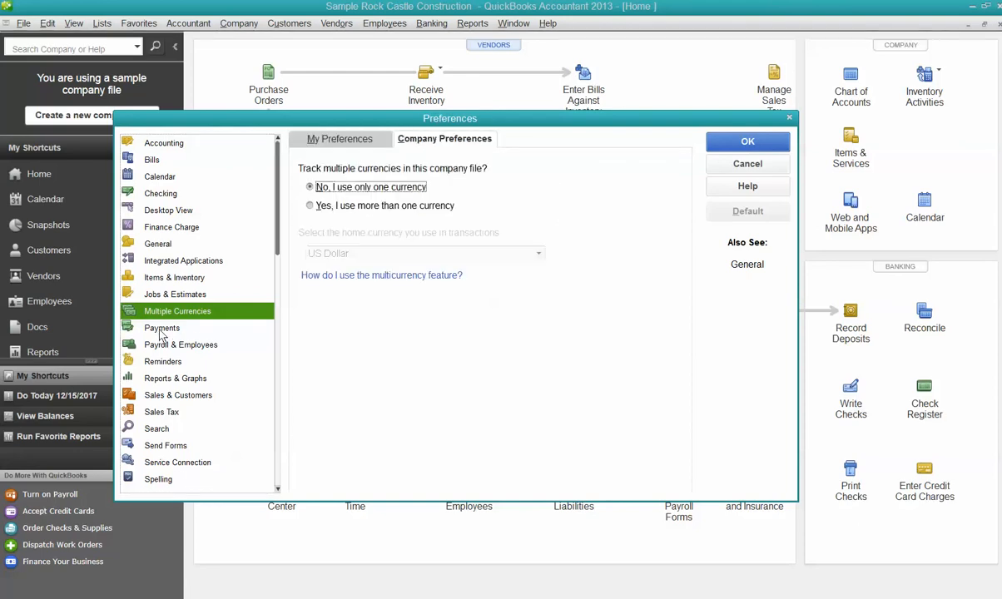
left_click(764, 190)
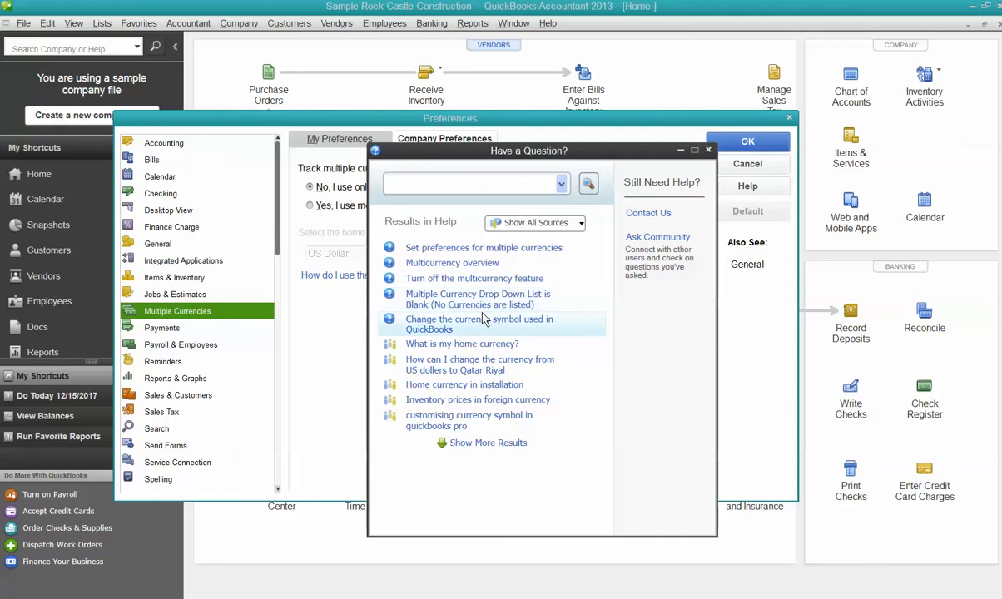
left_click(708, 152)
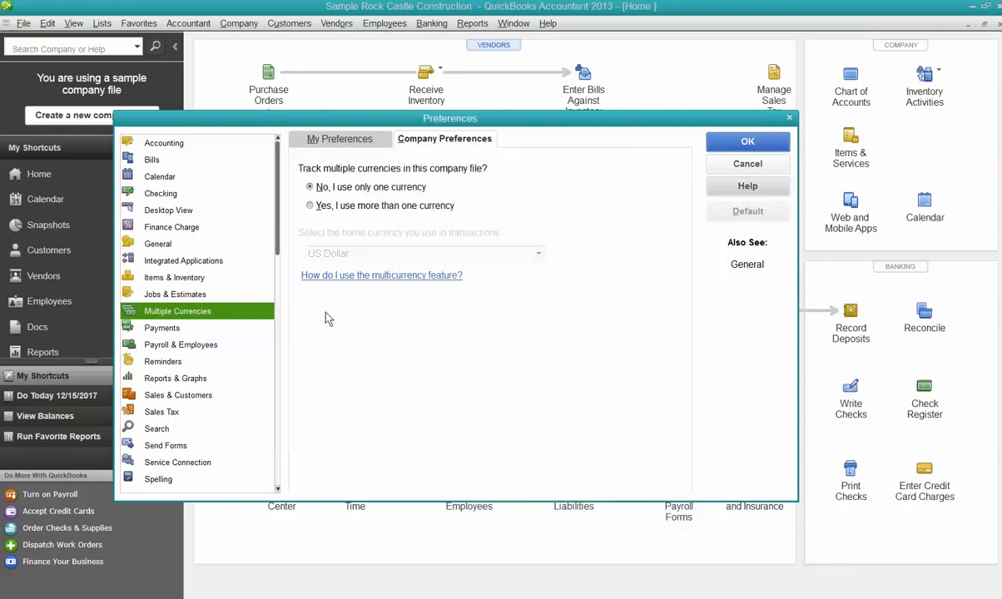
- Review the company and personal settings for Payments, and switch to Payroll & Employees without saving changes
left_click(162, 331)
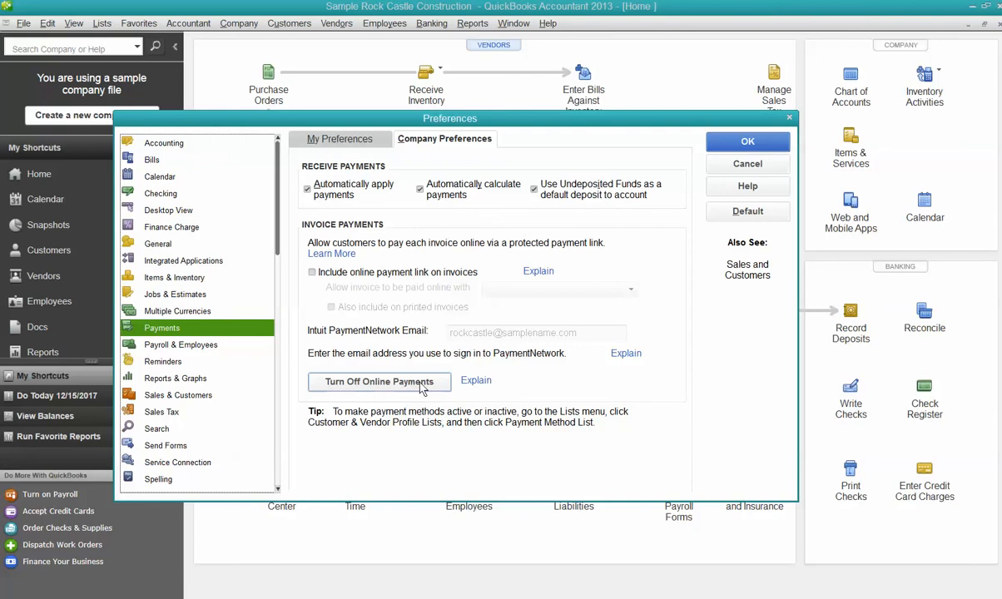
left_click(329, 137)
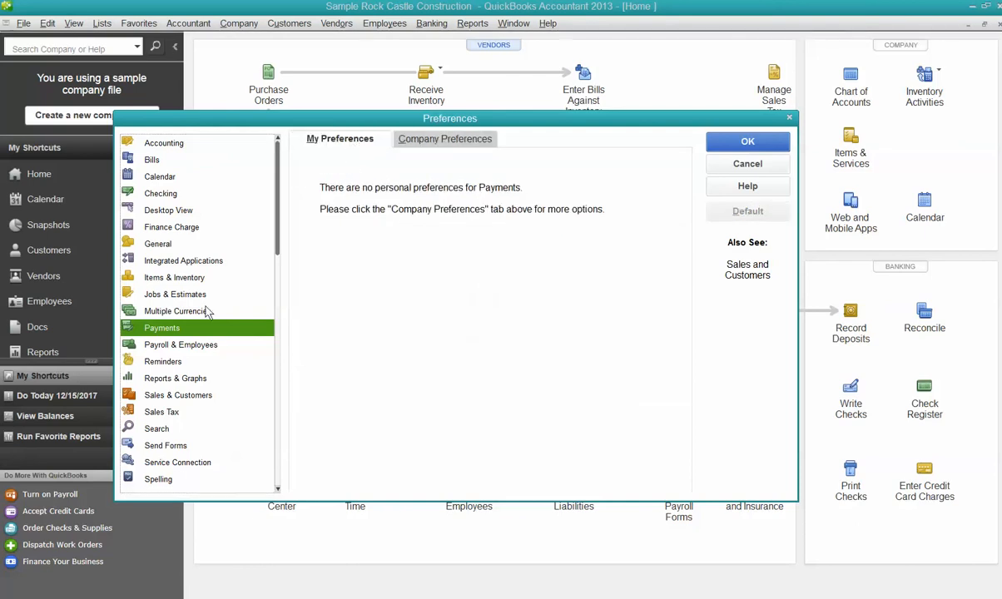
left_click(178, 347)
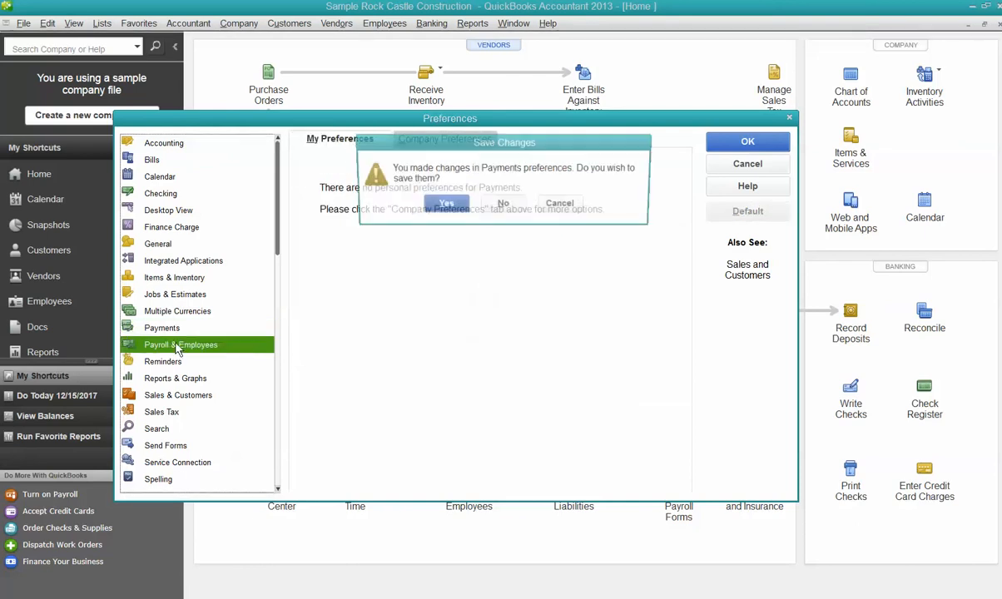
left_click(505, 206)
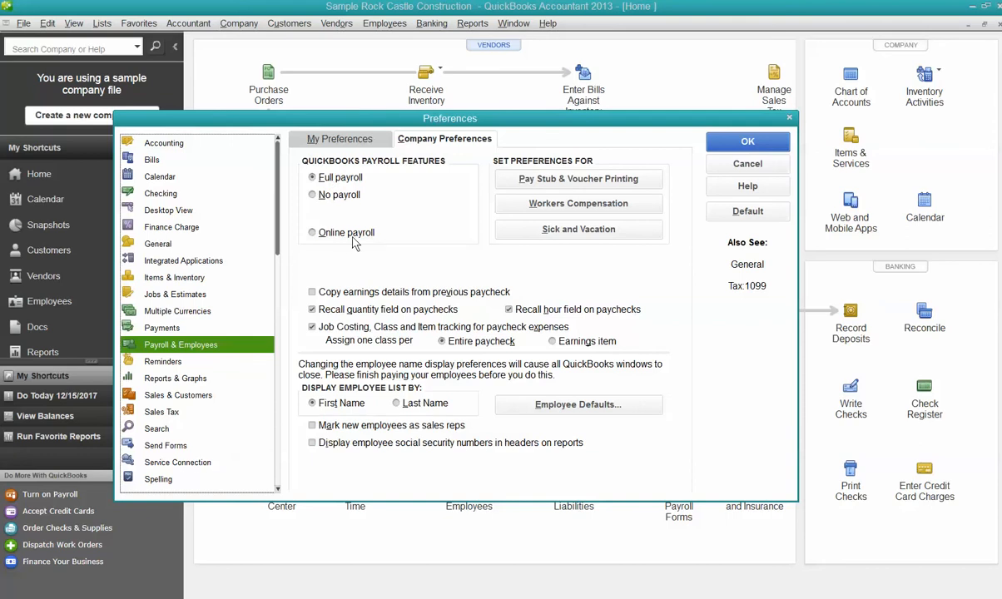
- Review the Payroll & Employees settings, including the Pay Stub & Voucher Printing and Workers Compensation options, and cancel those dialogs
left_click(589, 187)
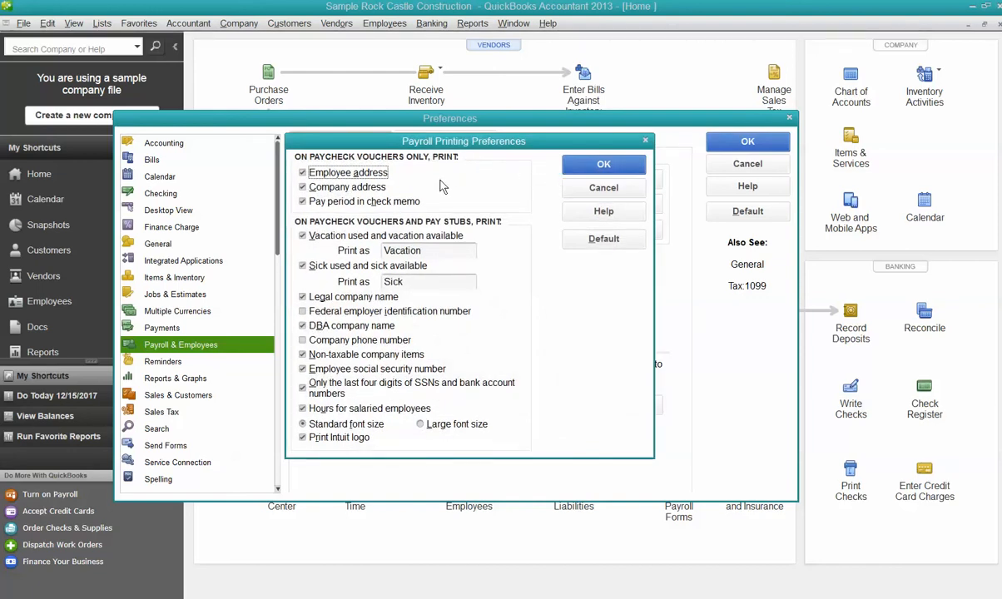
left_click(589, 191)
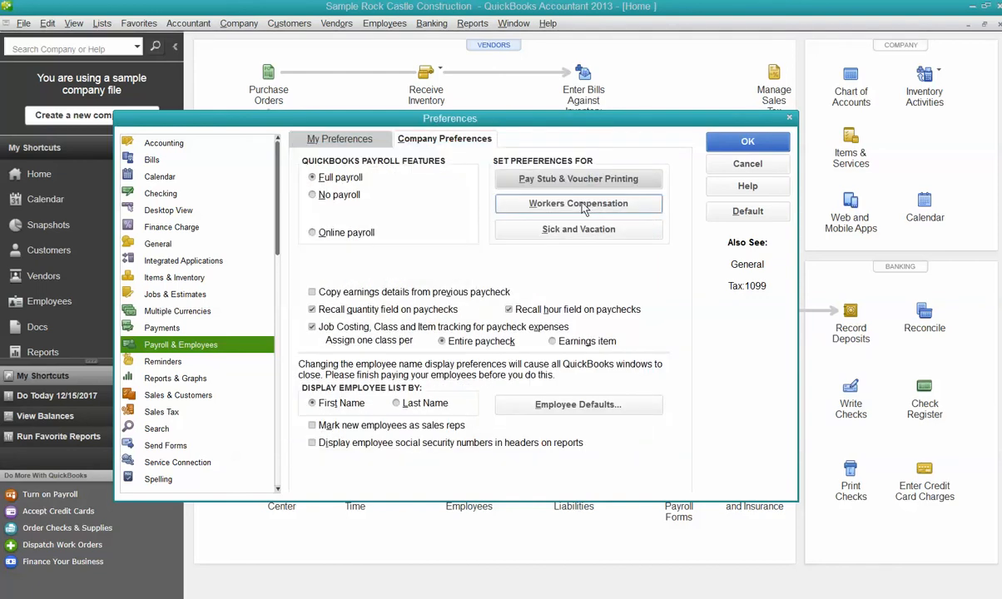
left_click(583, 205)
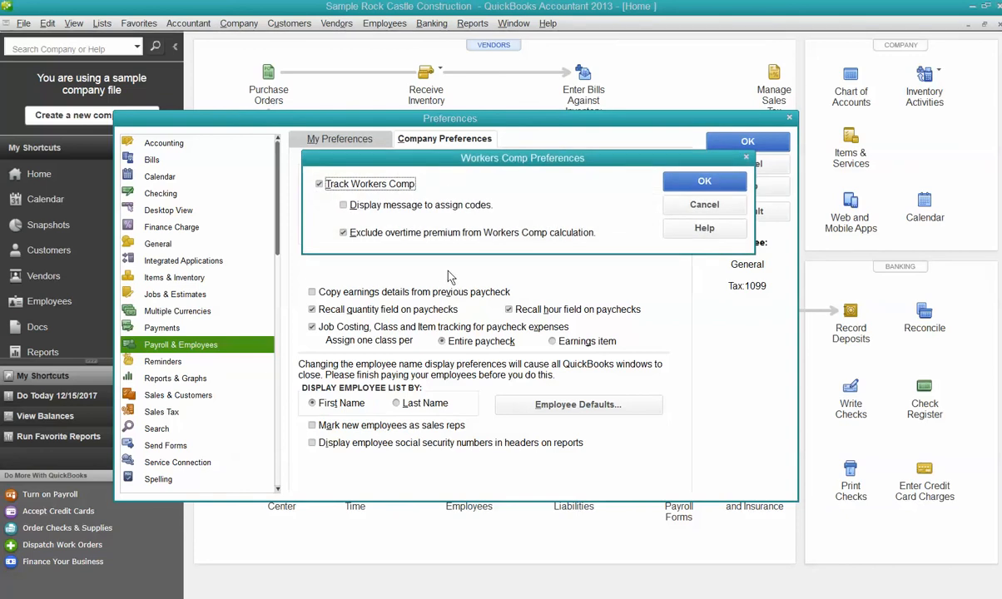
left_click(674, 212)
left_click(592, 233)
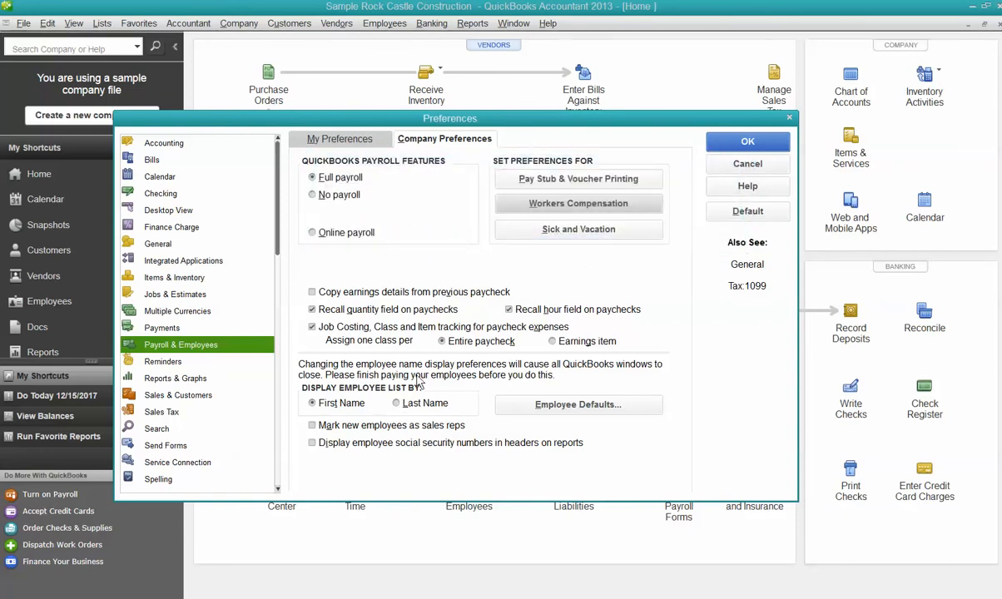
left_click(363, 141)
left_click(443, 139)
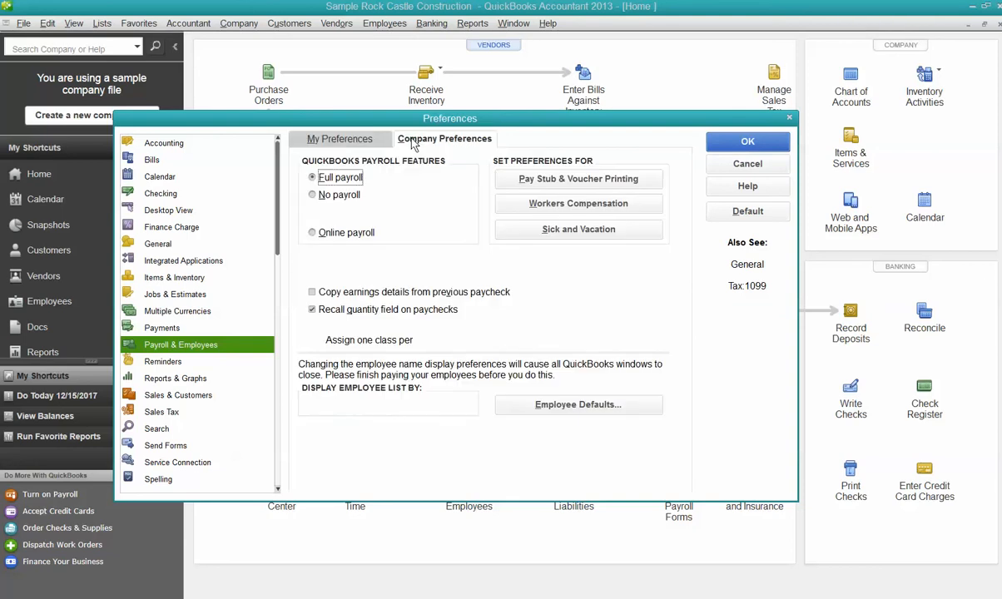
- Review the company and personal settings for Reminders
left_click(163, 363)
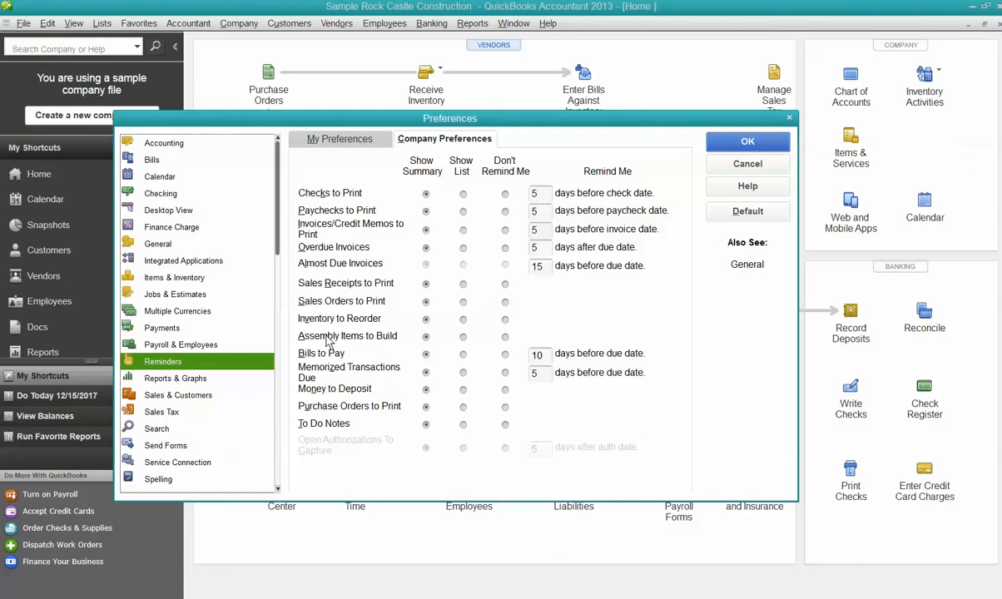
left_click(334, 142)
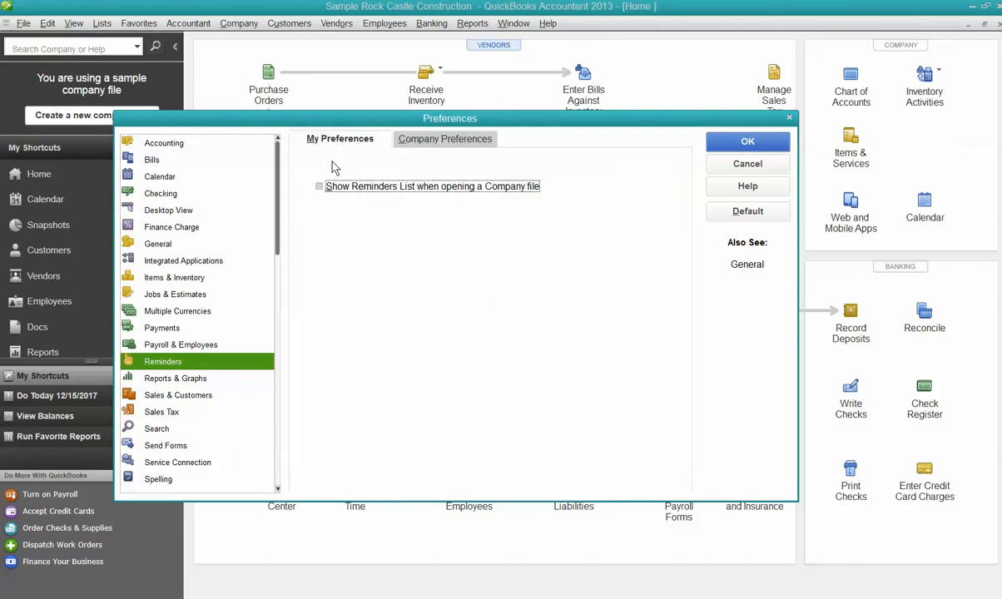
left_click(326, 188)
left_click(450, 139)
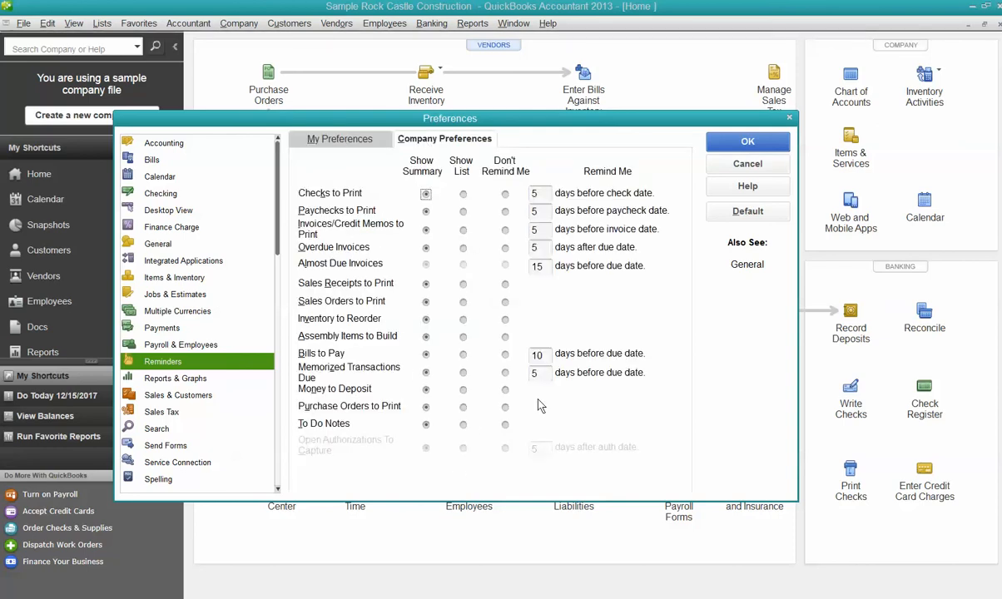
- Review the company settings for Reports & Graphs and the company and personal settings for Sales & Customers
left_click(175, 380)
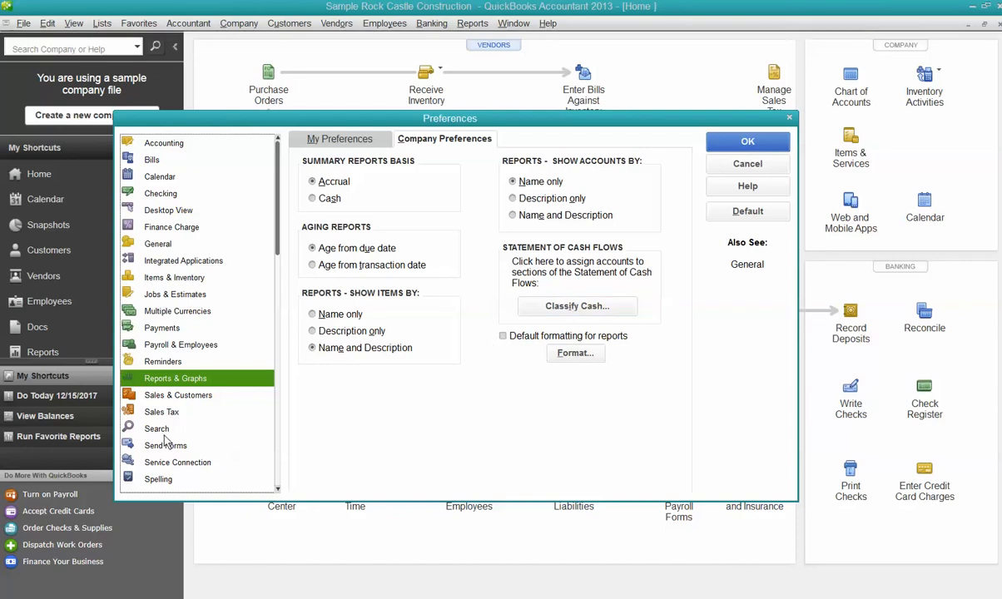
left_click(167, 398)
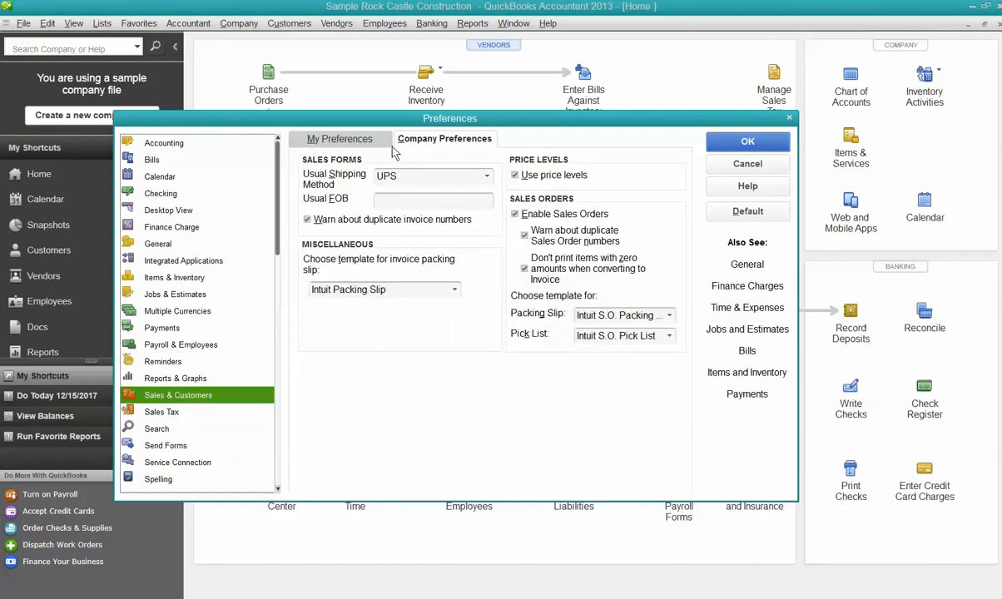
left_click(423, 176)
left_click(416, 293)
left_click(337, 140)
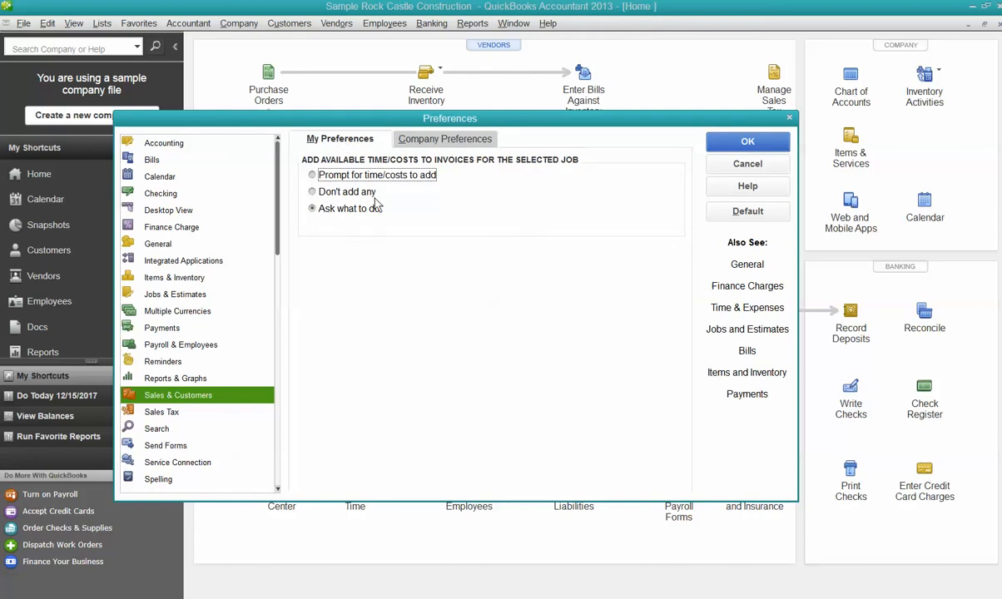
- Review the company settings for Sales Tax and Search, including the available search update intervals
left_click(162, 414)
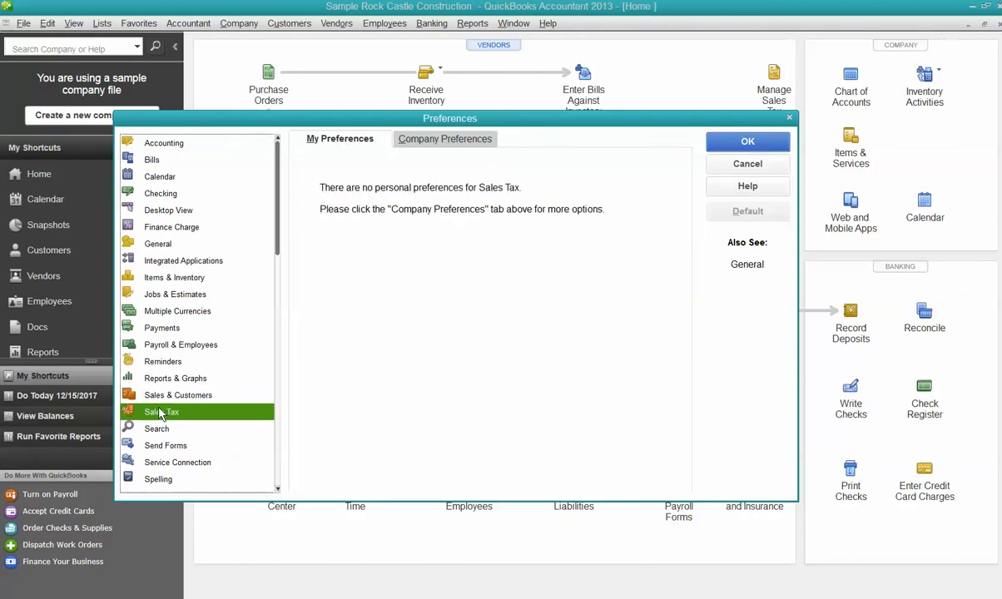
left_click(420, 137)
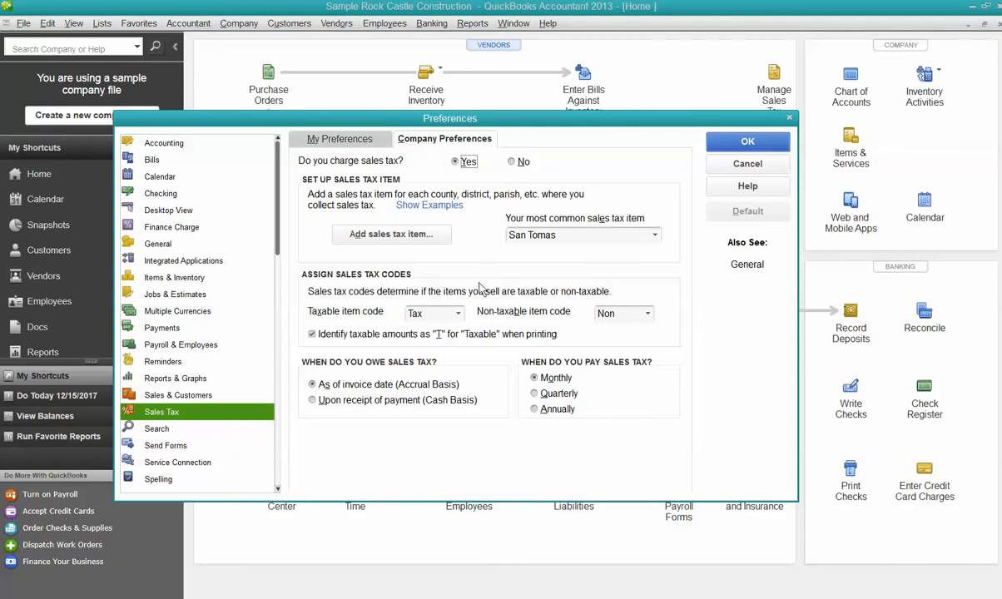
left_click(171, 430)
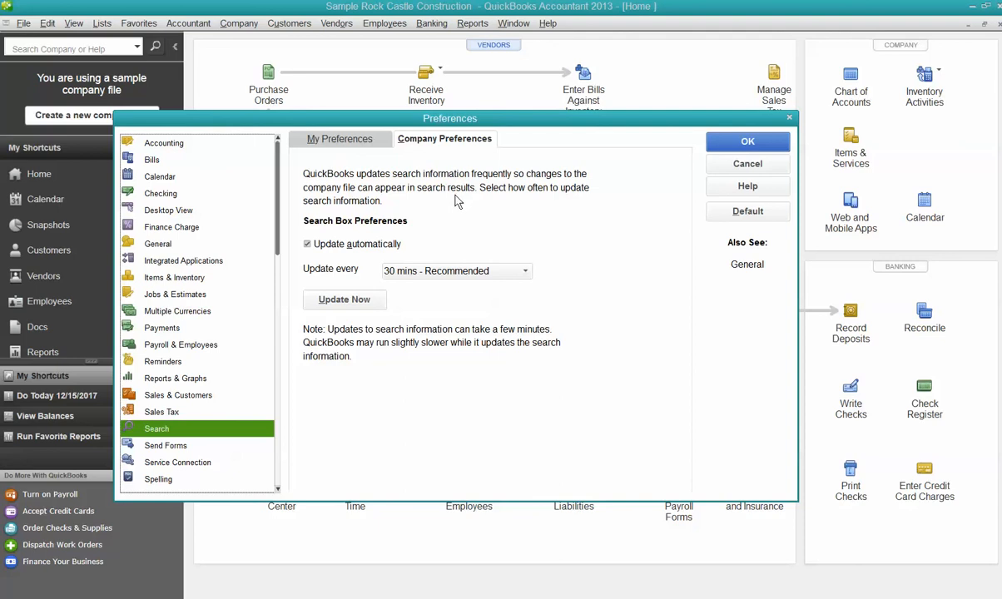
left_click(524, 273)
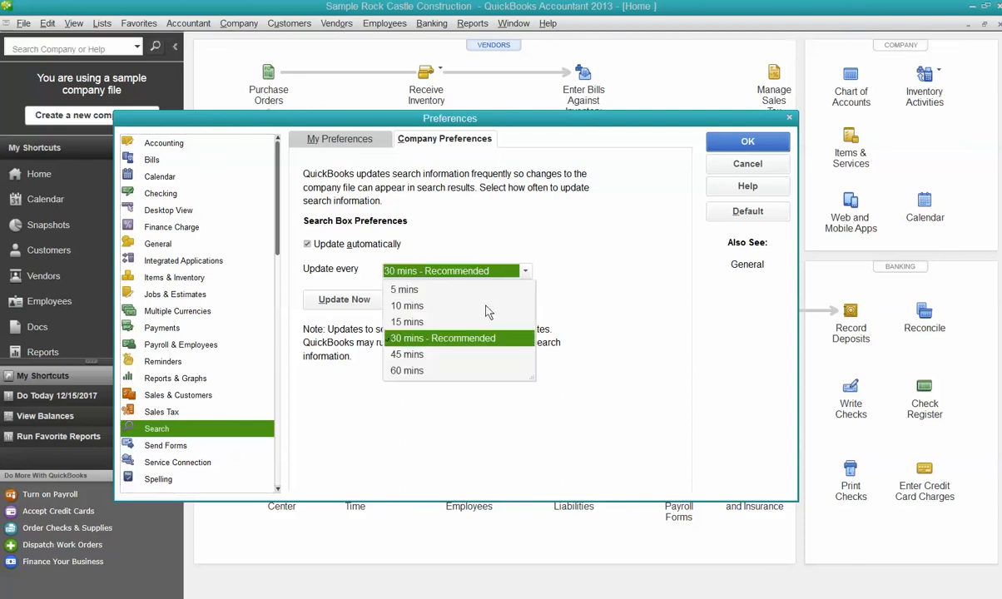
left_click(571, 222)
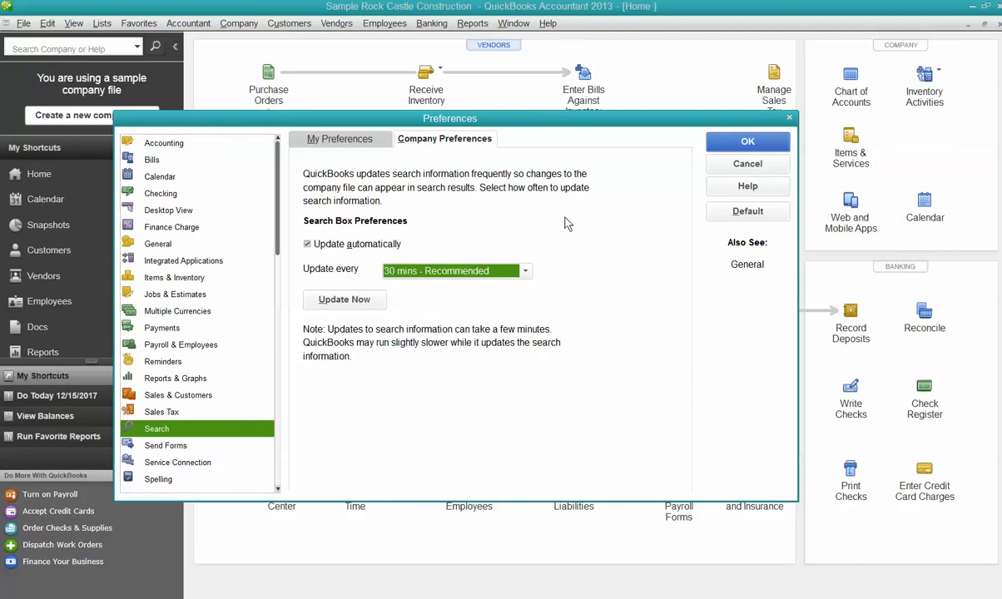
- Review the personal and company settings for Send Forms and Service Connection
left_click(337, 139)
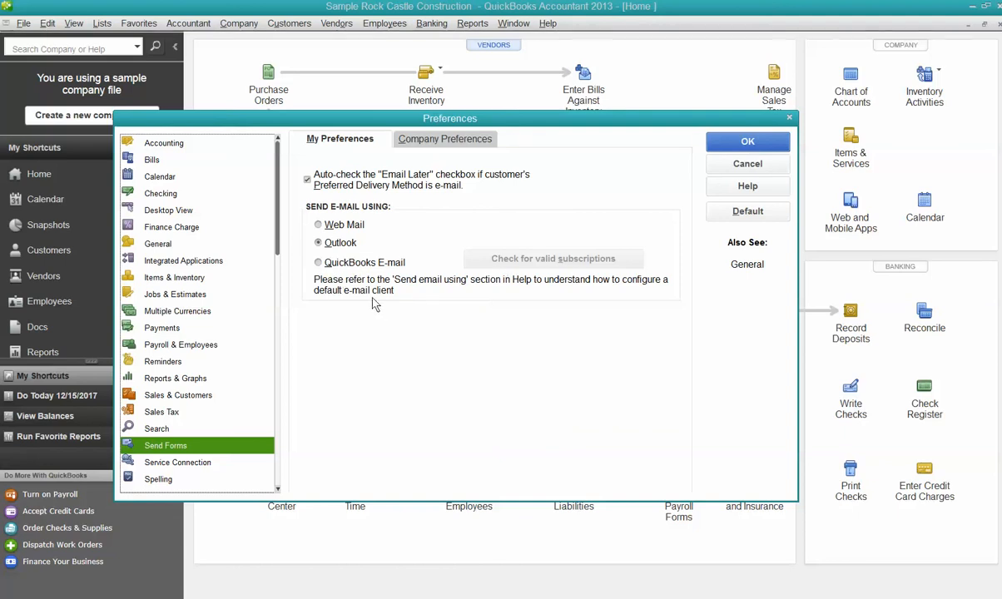
left_click(442, 133)
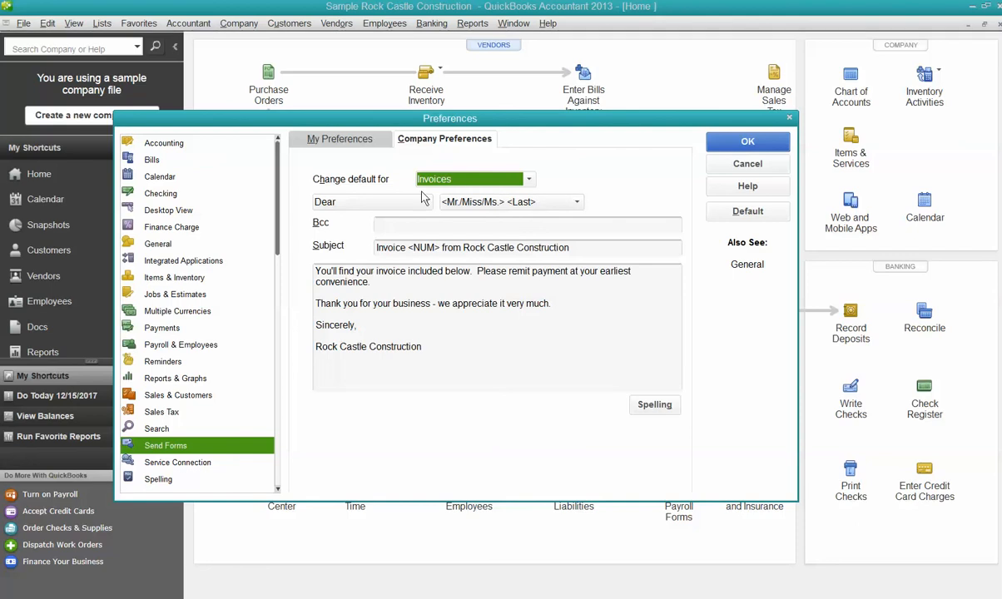
left_click(180, 461)
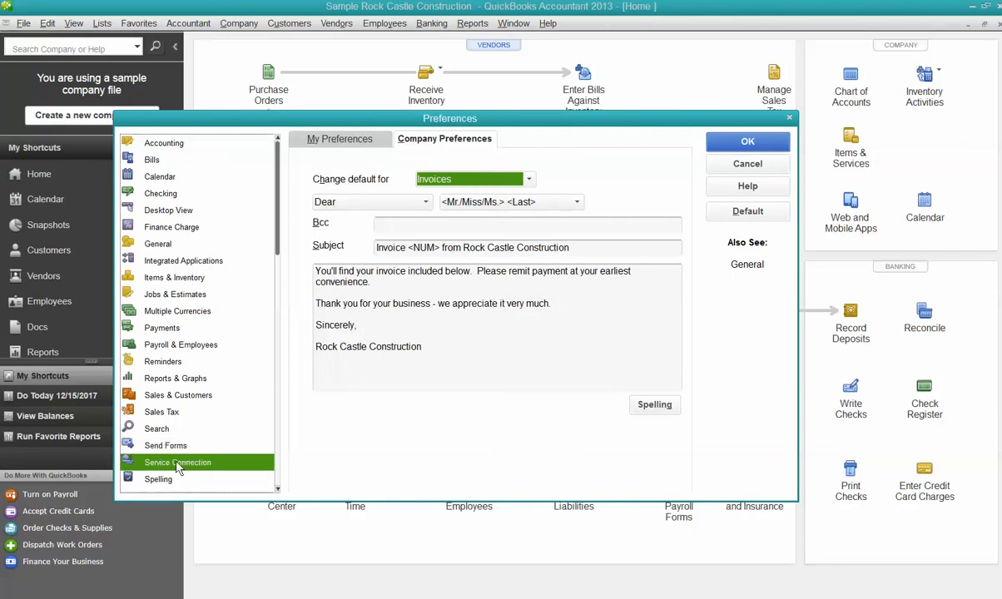
left_click(345, 138)
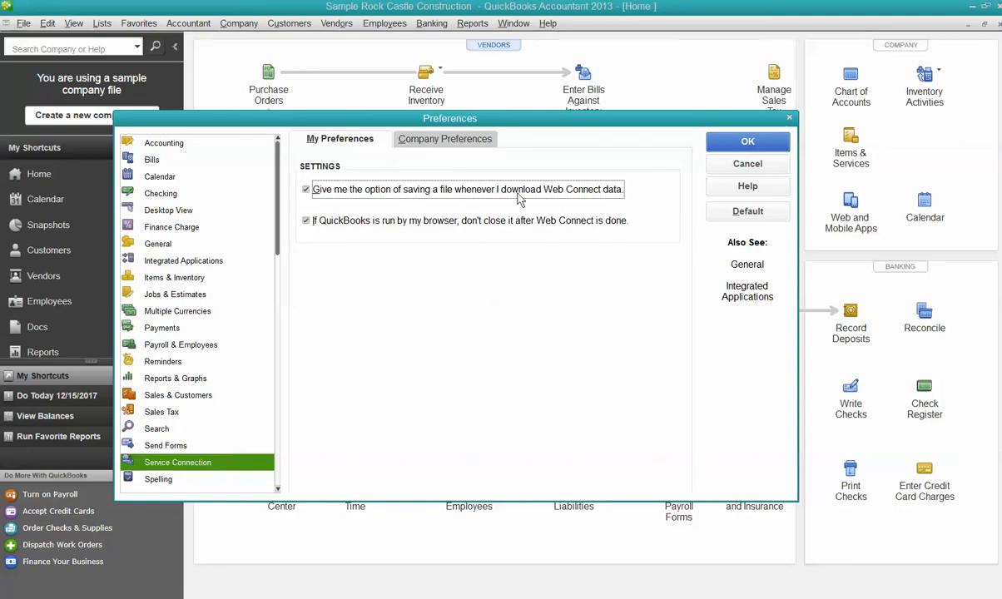
left_click(412, 136)
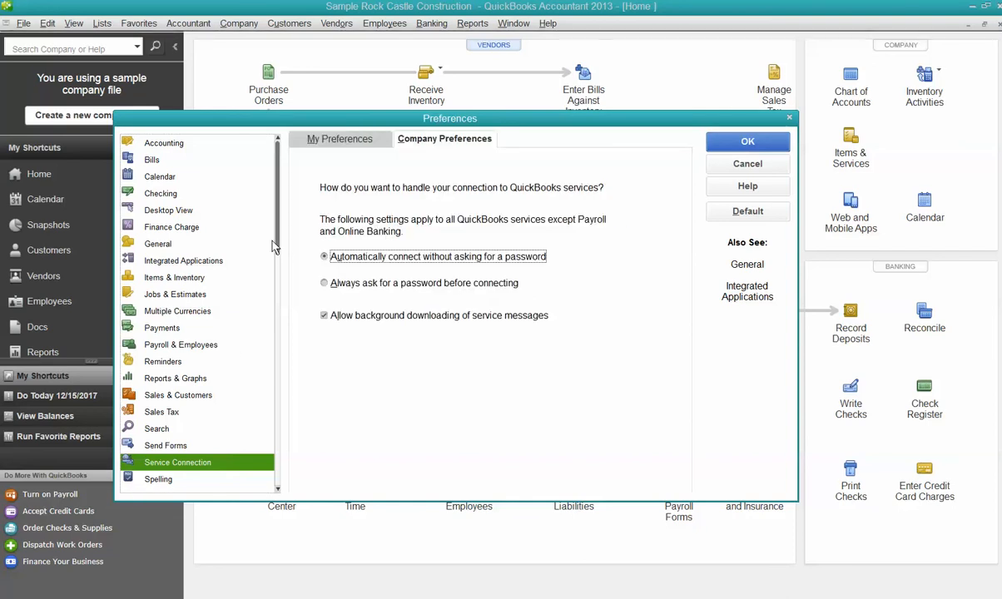
- Review the company and personal settings for Spelling and the personal and company settings for Tax: 1099
scroll(259, 291, "down", 2)
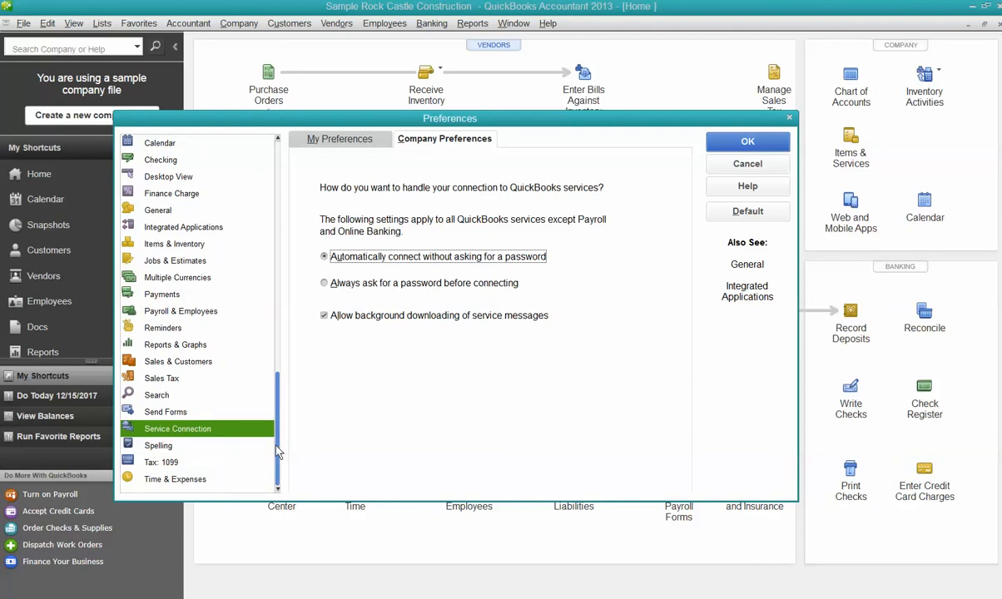
left_click(164, 448)
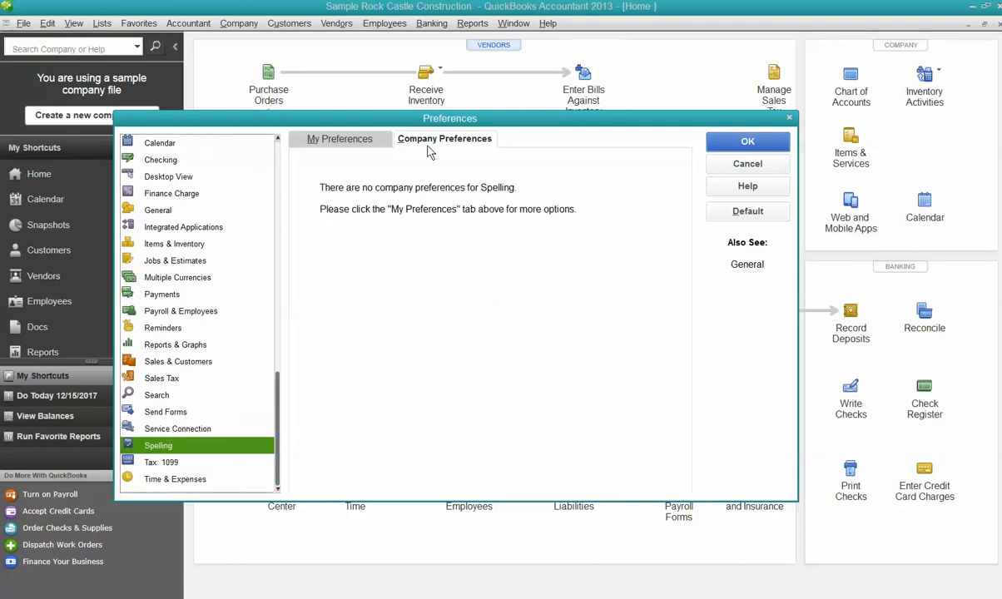
left_click(350, 137)
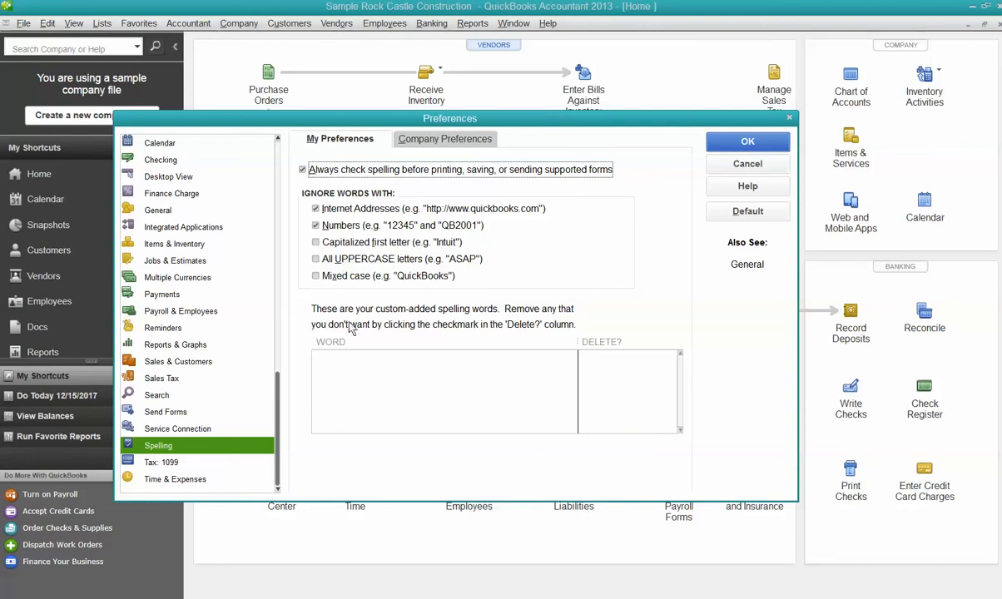
left_click(333, 348)
key("ctrl")
left_click(174, 471)
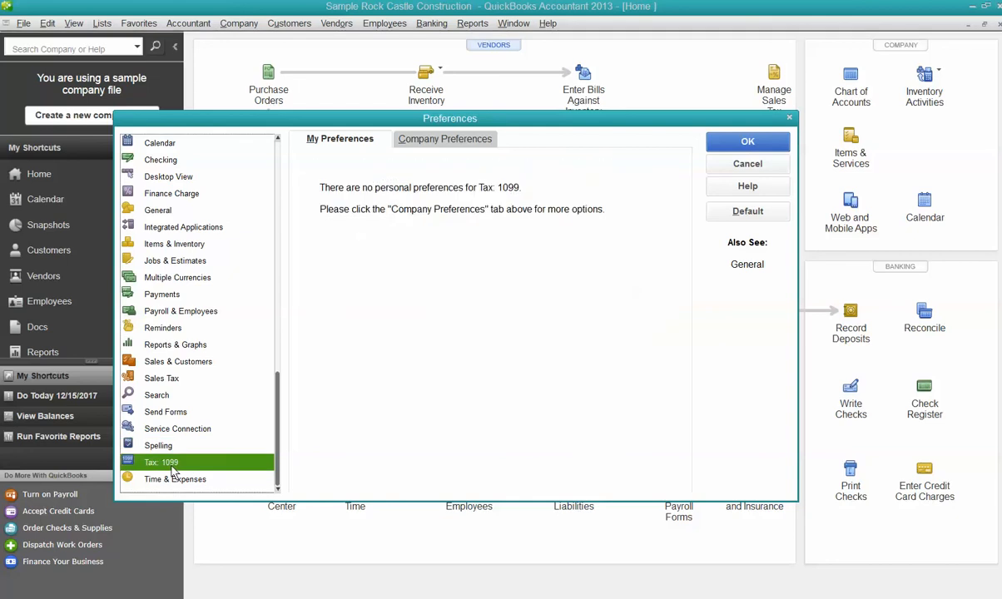
left_click(424, 139)
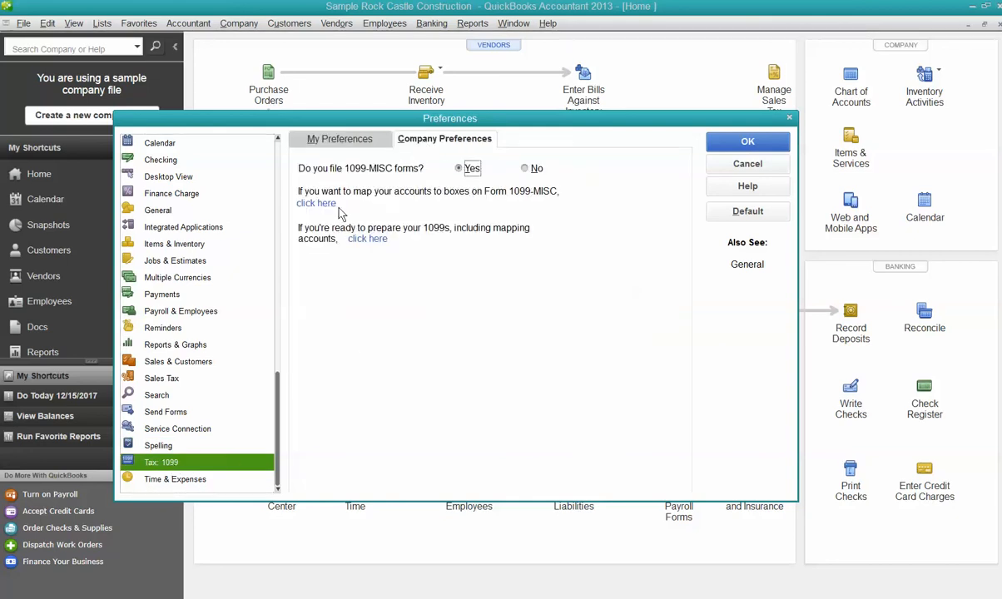
- Review the company and personal settings for Time & Expenses, and close the preferences without saving
left_click(193, 481)
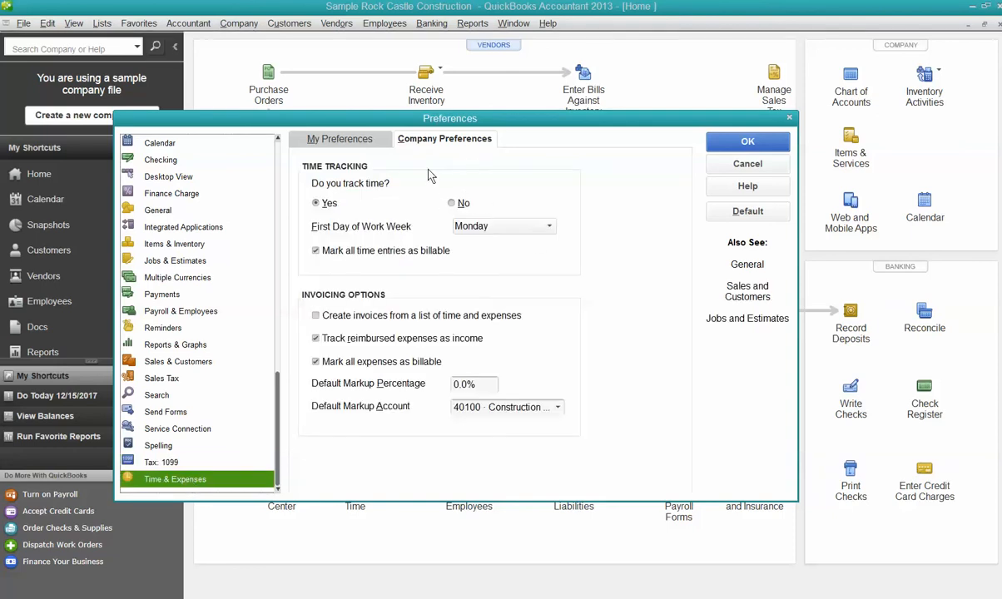
left_click(368, 140)
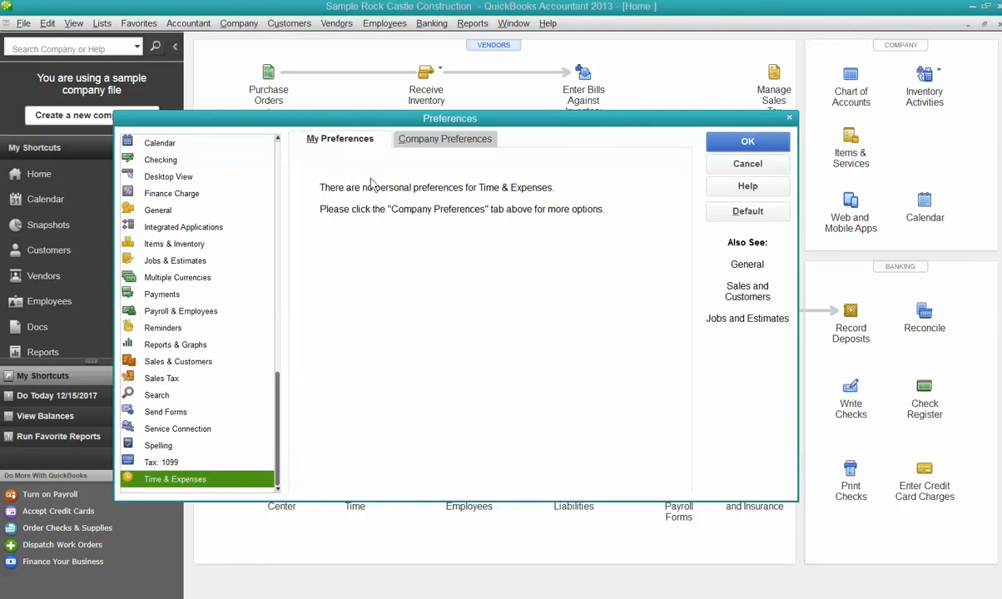
left_click(445, 142)
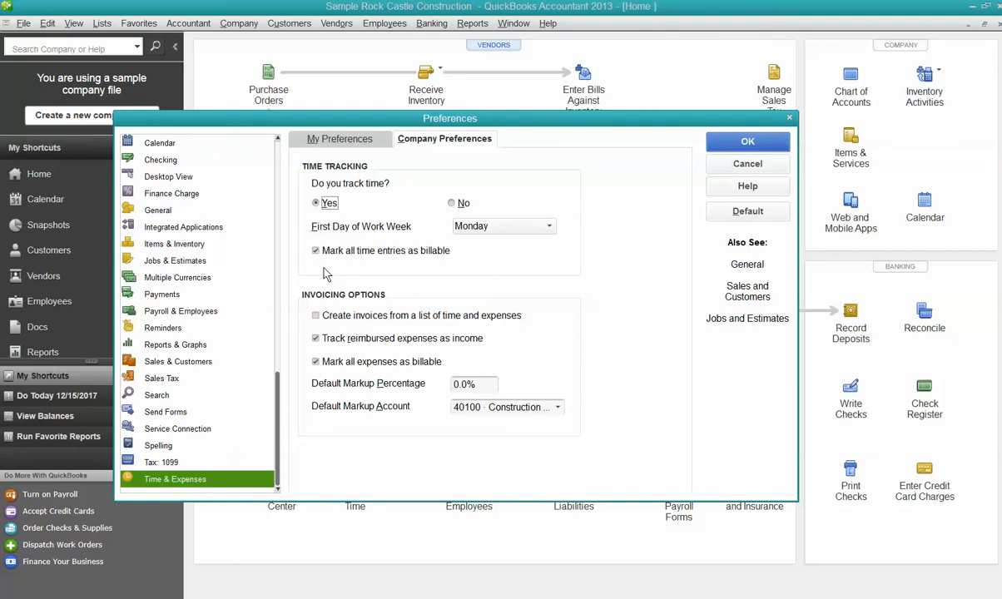
left_click(340, 140)
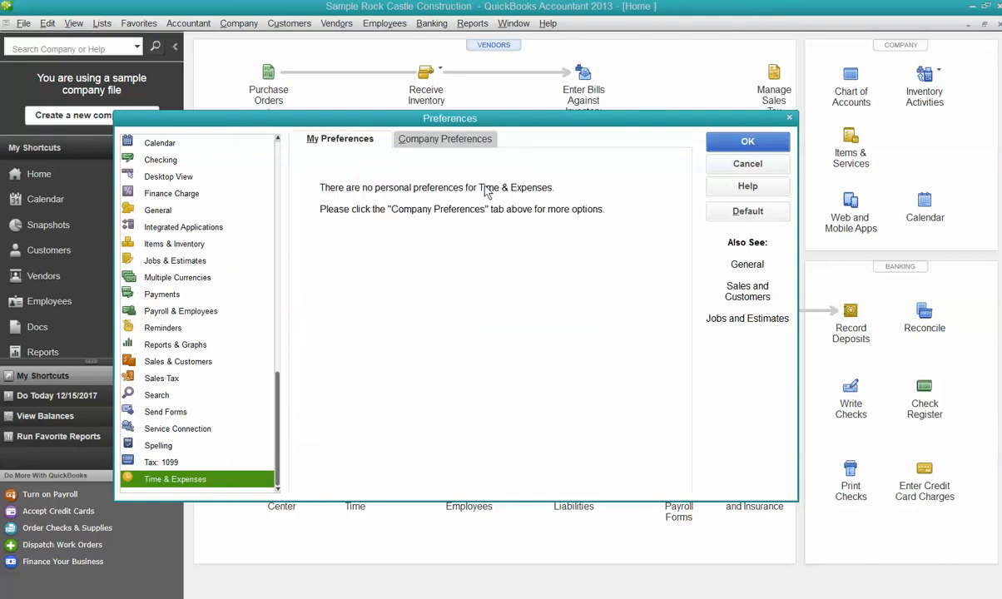
left_click(747, 165)
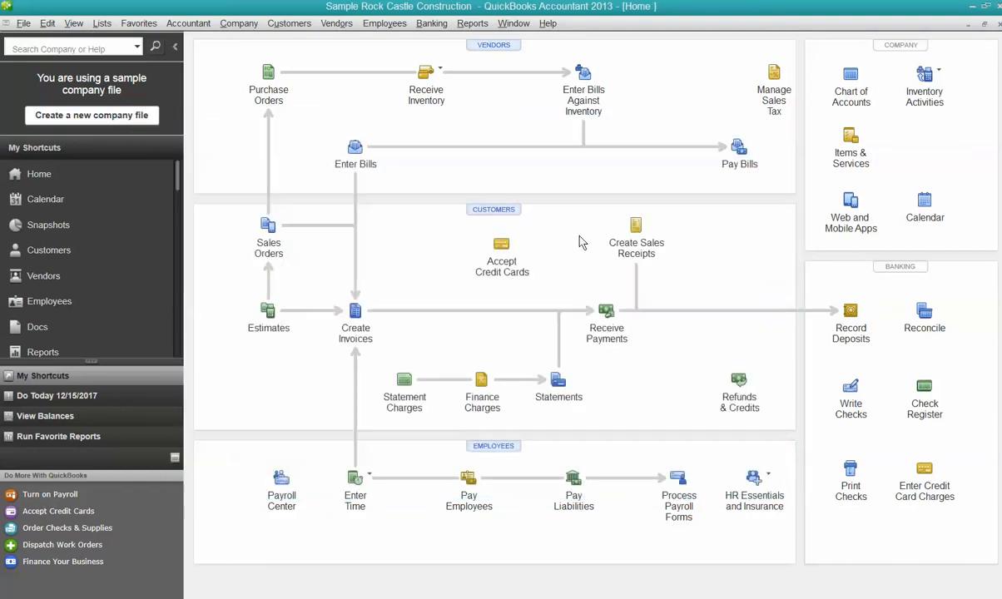